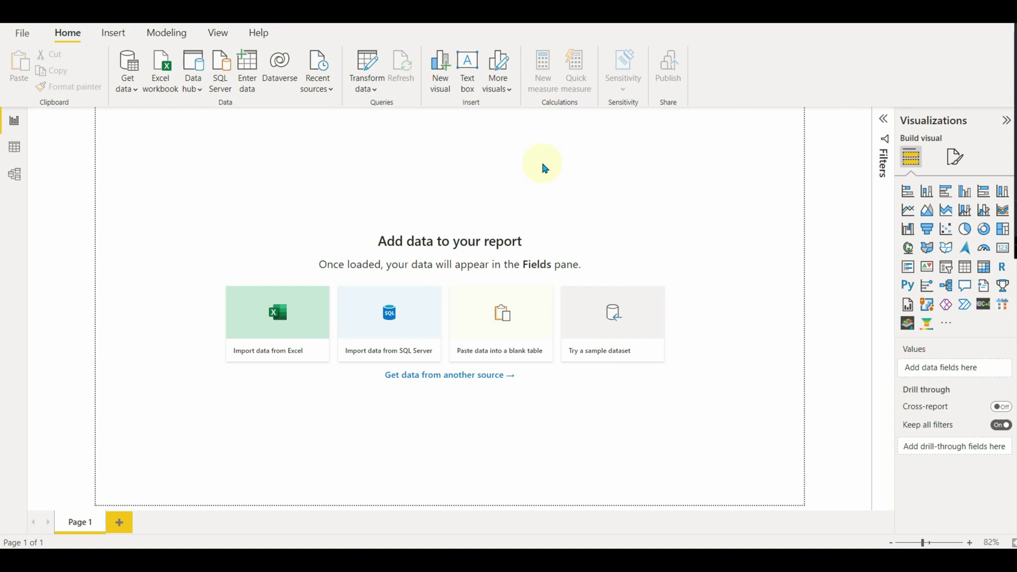
Switch to PowerPoint and delete the title and subtitle placeholders from the blank slide
mouse_move(760, 545)
left_click(758, 493)
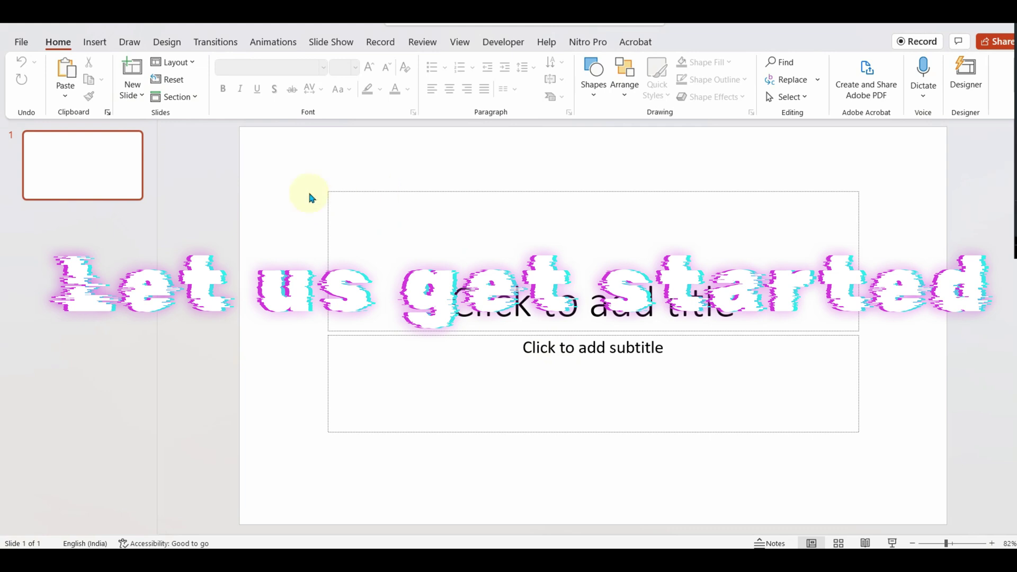
key("ctrl+a")
key("Delete")
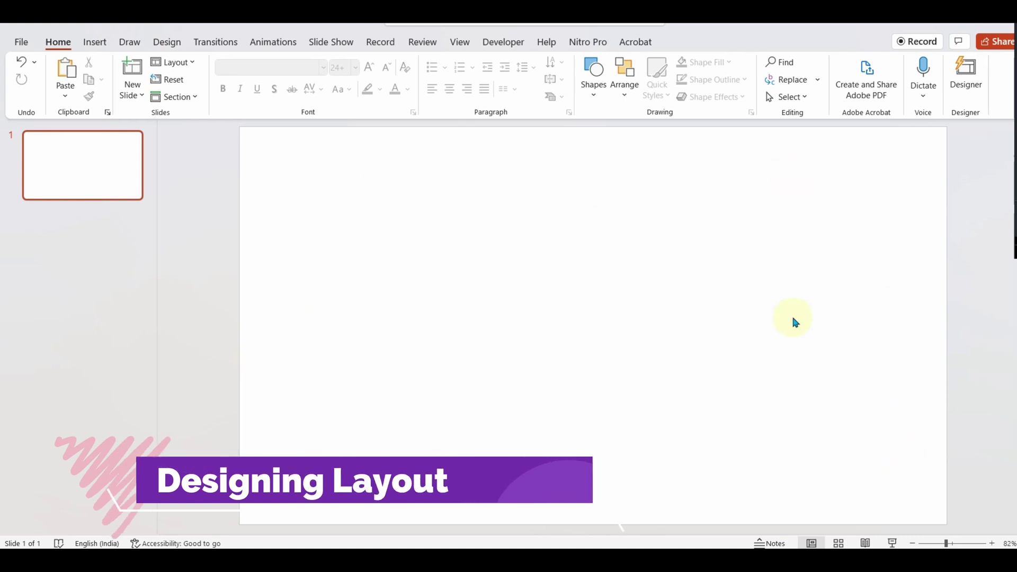
Open the slide's background formatting and apply a solid light blue theme colour
left_click(100, 43)
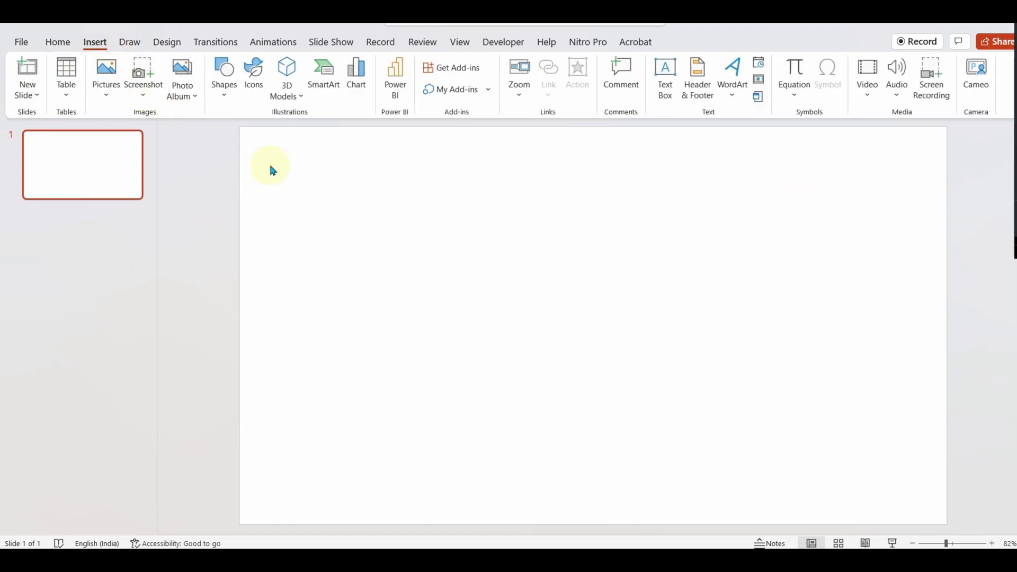
right_click(354, 175)
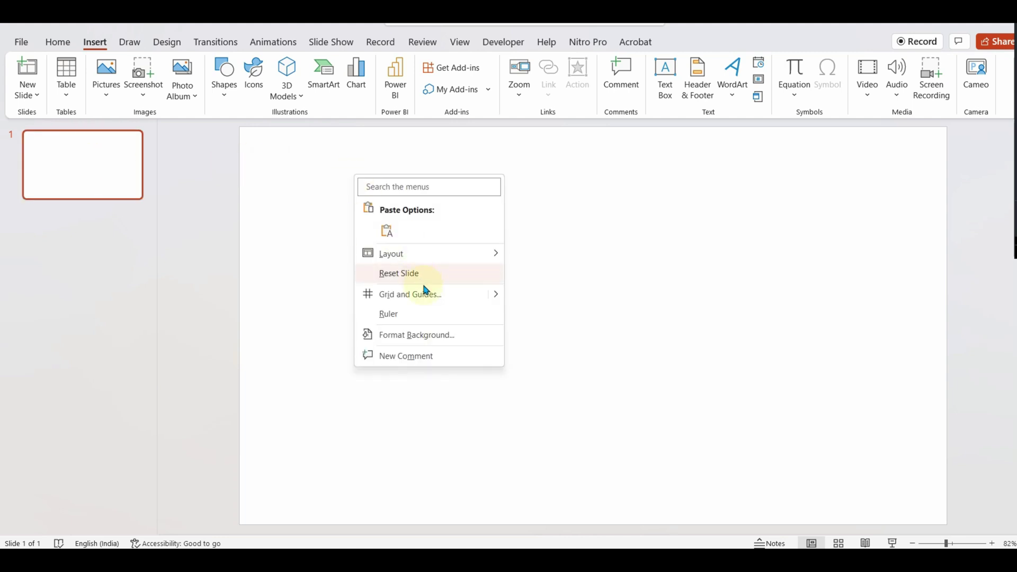
left_click(427, 341)
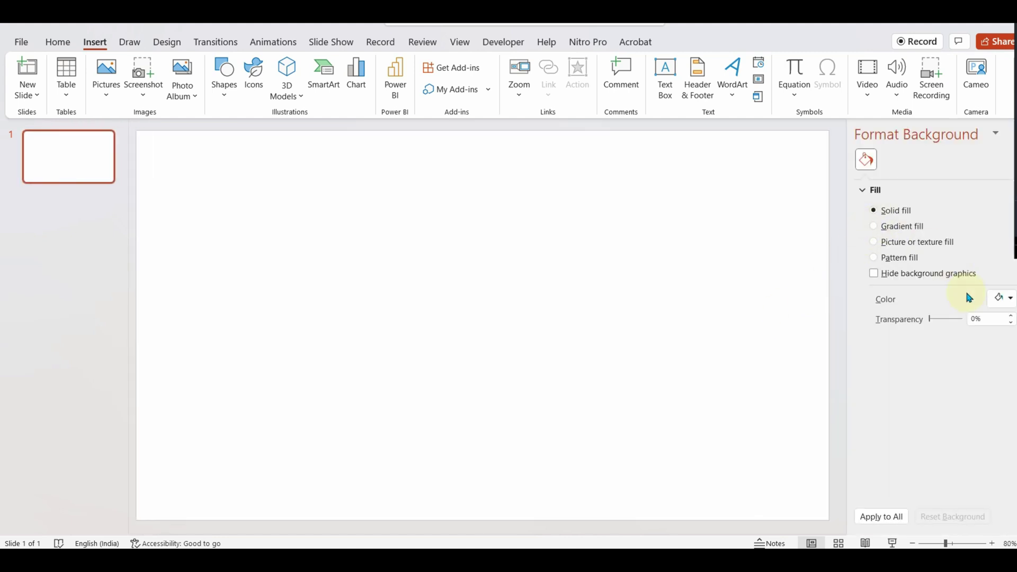
left_click(1009, 300)
left_click(977, 375)
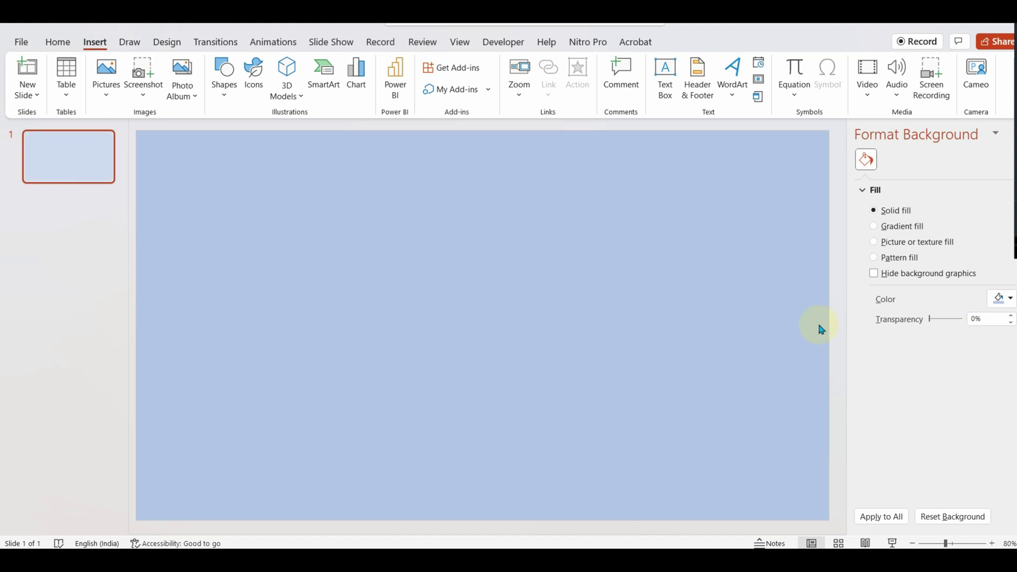
Copy the dashboard background colour #001828 from ImageColorPicker.com and apply it as the slide's custom background colour
left_click(999, 298)
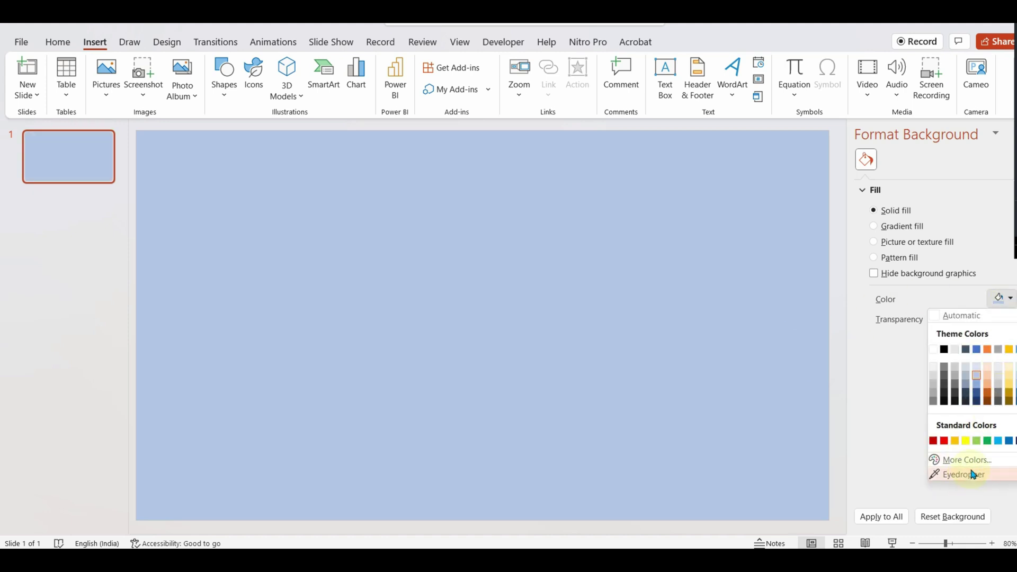
left_click(970, 460)
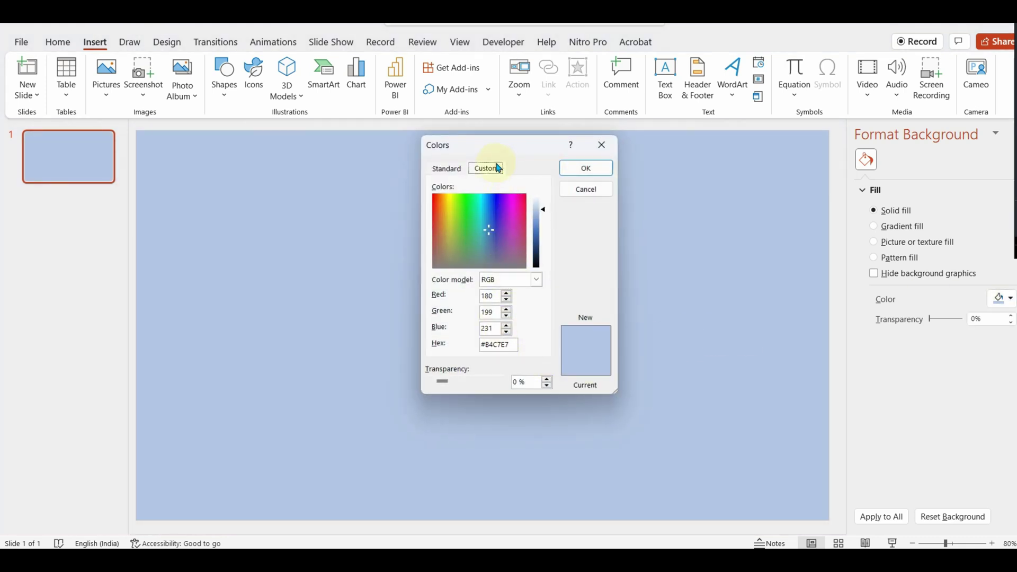
left_click(450, 173)
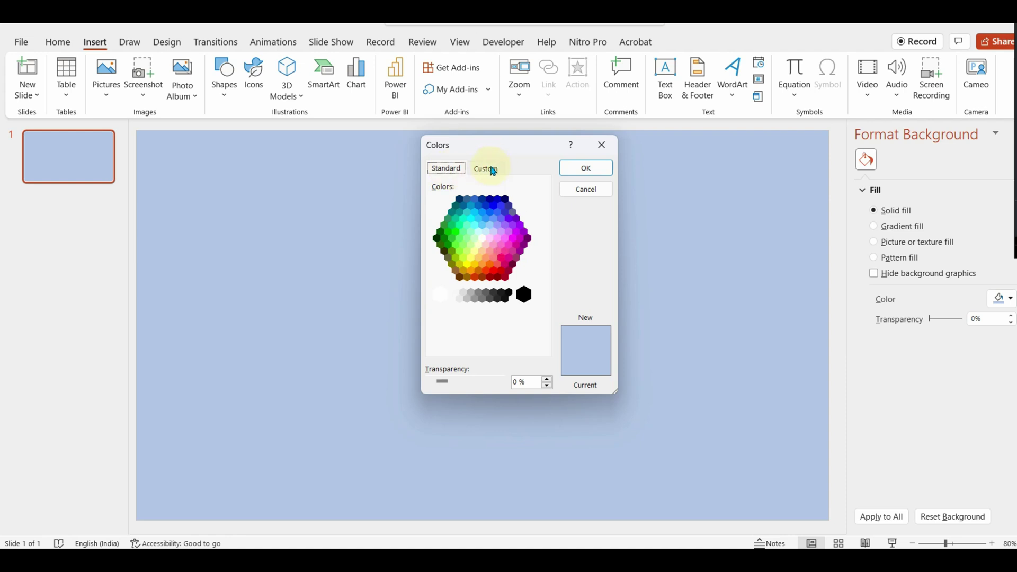
left_click(486, 169)
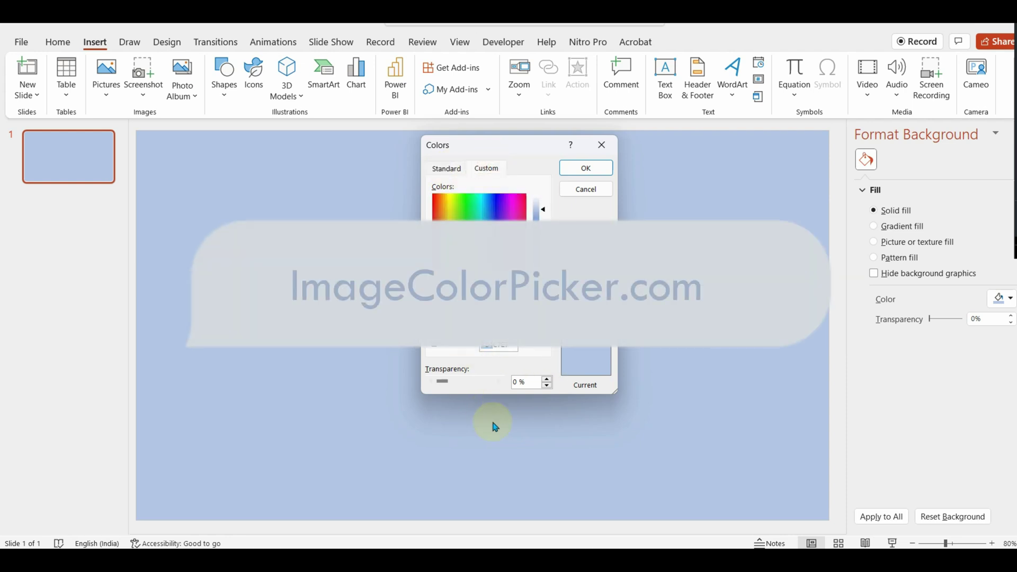
left_click(693, 560)
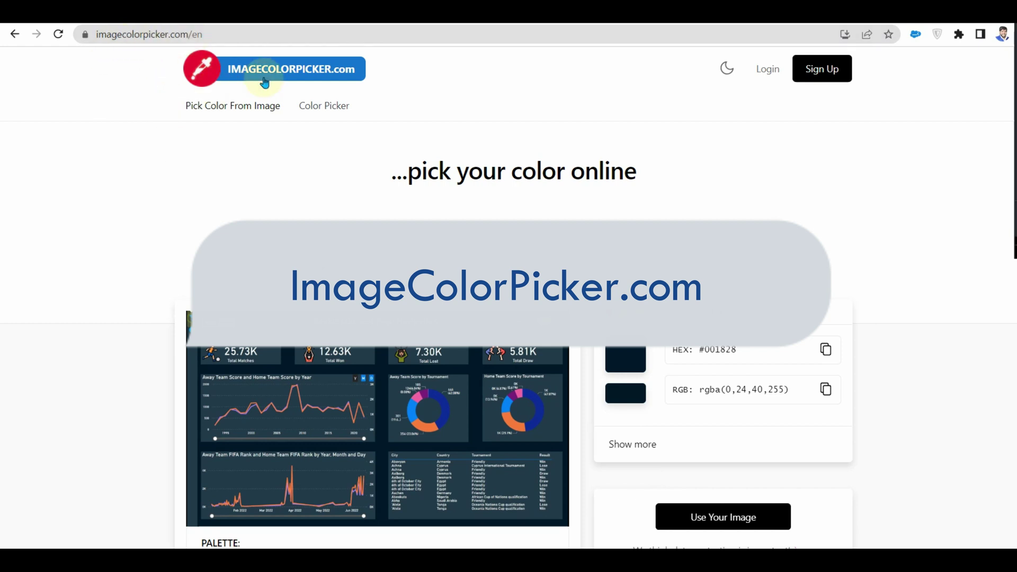
scroll(389, 258, "down", 3)
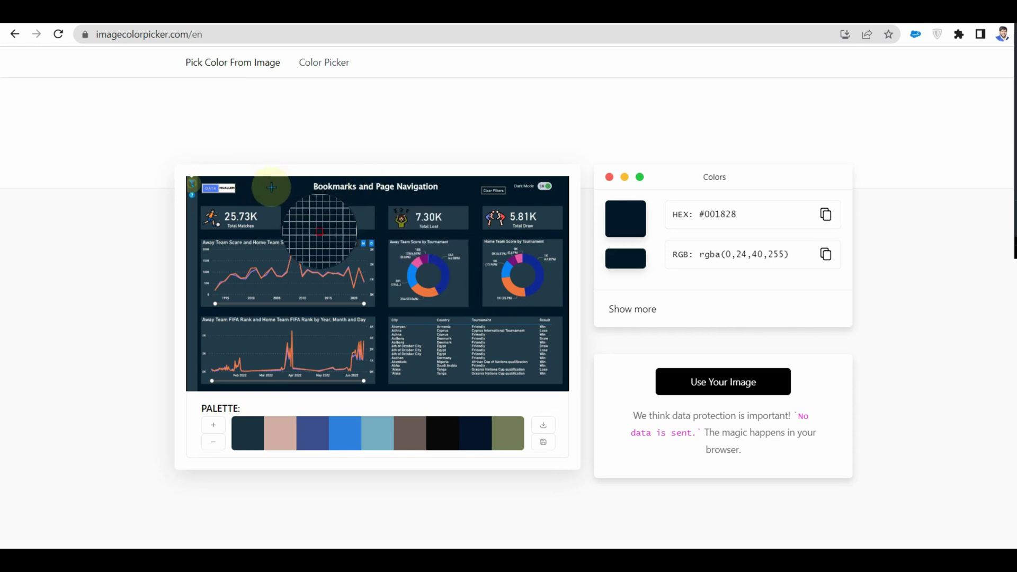
left_click(827, 216)
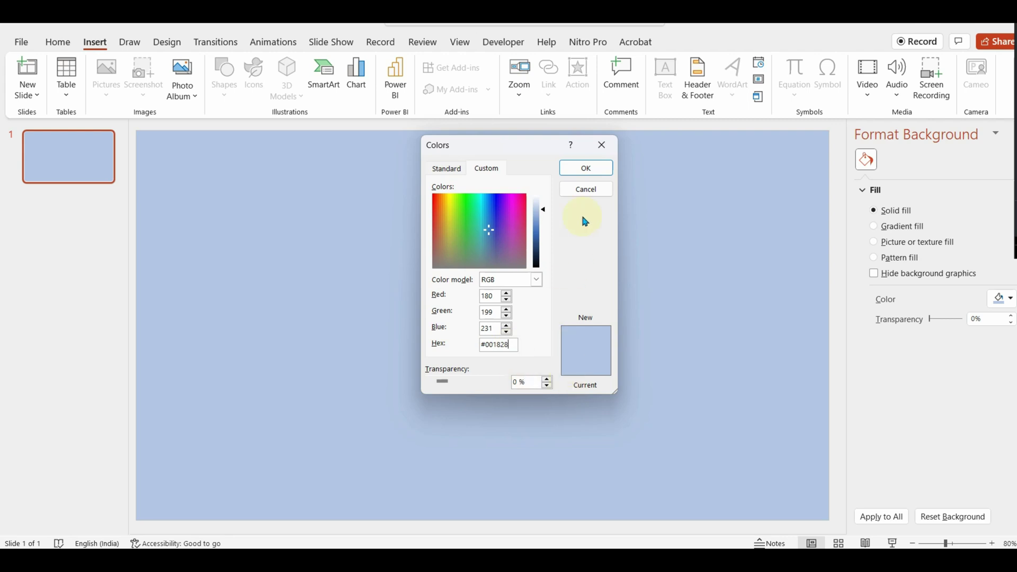
left_click(585, 167)
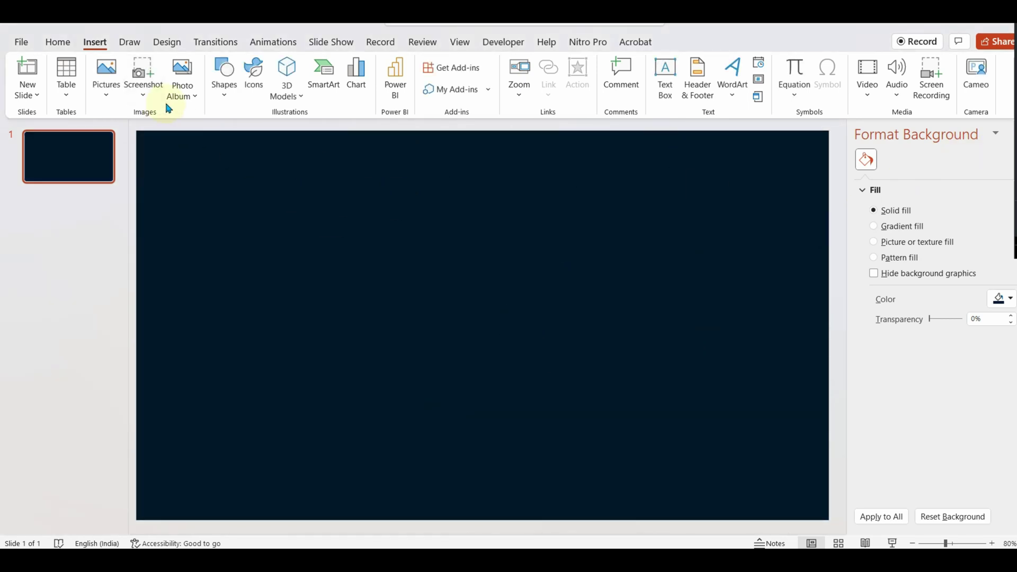
Draw a rounded rectangle about 6.85 cm wide and 3.84 cm high near the slide's upper-left corner
left_click(224, 88)
left_click(285, 139)
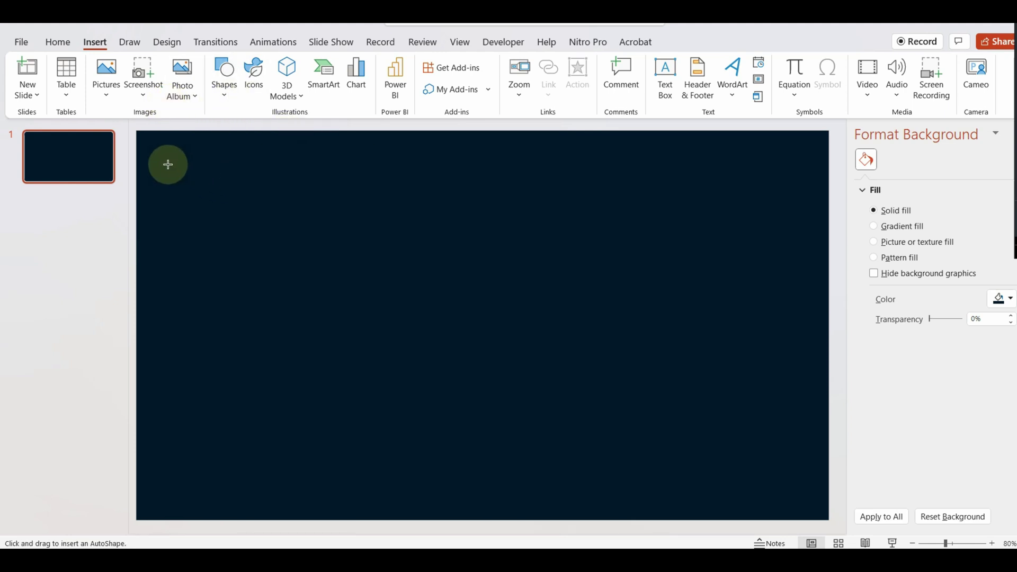
left_click_drag(166, 161, 309, 241)
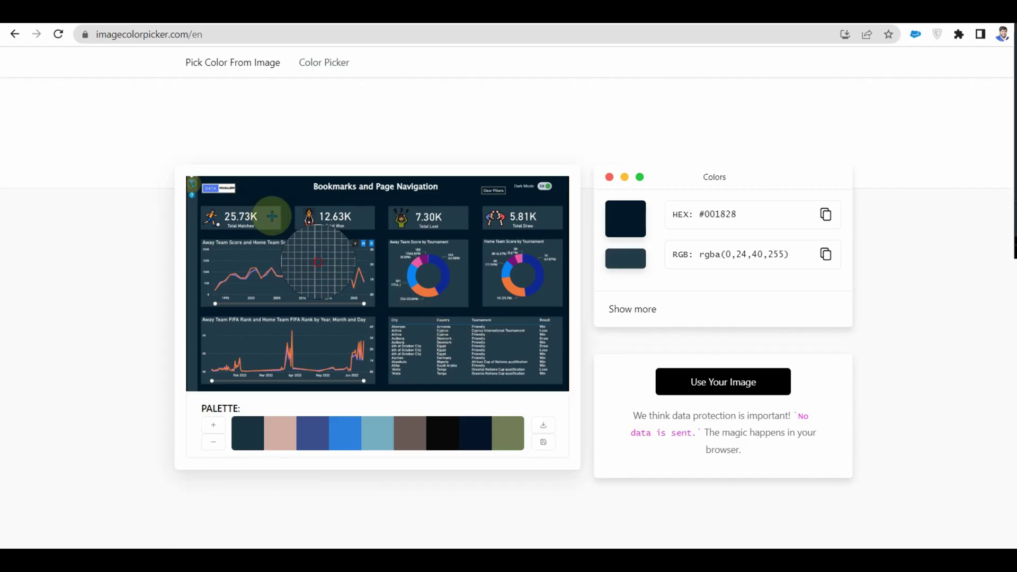
Pick the dark teal card colour from the dashboard image on ImageColorPicker.com and fill the rounded rectangle with it
left_click(272, 215)
left_click(825, 214)
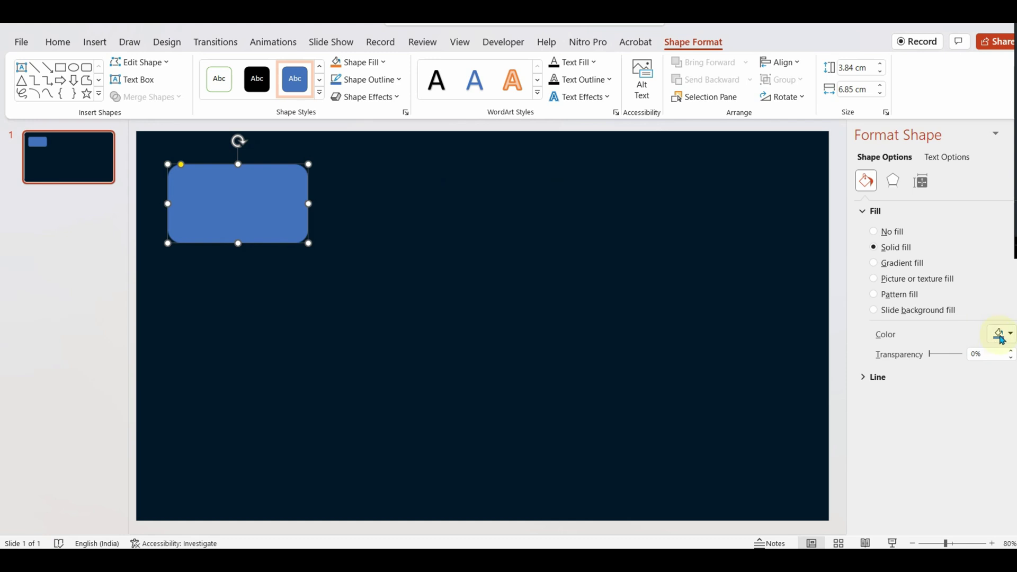
left_click(1001, 339)
left_click(963, 520)
key("Return")
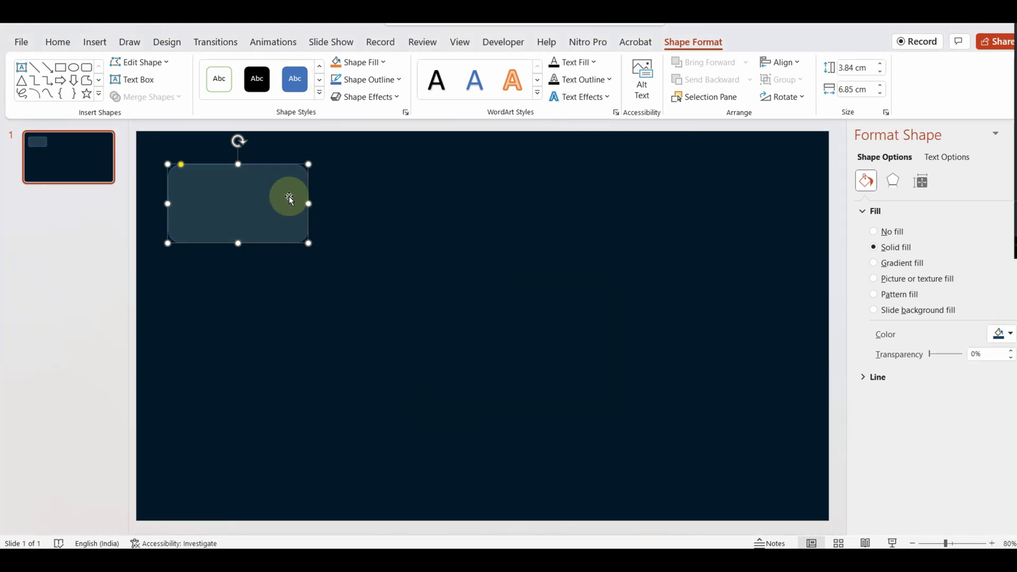
Keep the rounded rectangle's solid fill and remove its outline
left_click(887, 232)
left_click(896, 248)
left_click(920, 182)
left_click(893, 181)
left_click(866, 180)
left_click(878, 377)
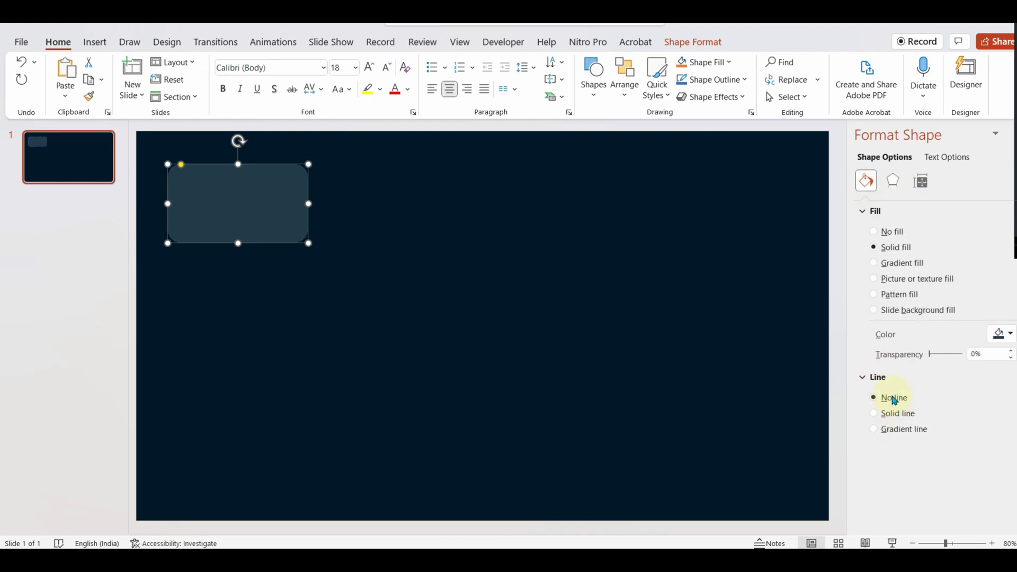
left_click(875, 397)
left_click(635, 307)
Duplicate the rounded rectangle to make a row of four cards across the upper part of the slide
left_click_drag(250, 209, 409, 201)
left_click(439, 293)
key("ctrl+v")
left_click_drag(263, 215, 748, 212)
key("ctrl+v")
left_click(456, 328)
Space the four cards evenly across the row, leaving a free strip along the slide's left edge
left_click_drag(682, 205, 700, 202)
left_click_drag(597, 202, 621, 203)
left_click_drag(407, 205, 428, 203)
left_click_drag(252, 206, 272, 205)
left_click_drag(397, 203, 404, 202)
left_click_drag(280, 204, 285, 205)
left_click(566, 204)
left_click(504, 263)
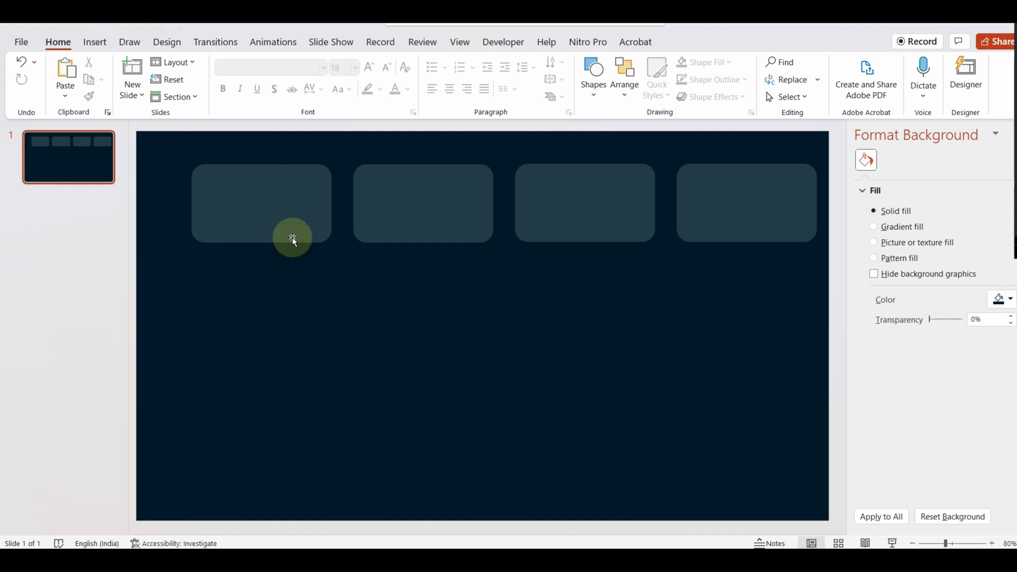
Draw a vertical rectangle about 1.59 cm wide and 19.05 cm high along the slide's left edge, spanning its full height
left_click(95, 41)
left_click(225, 79)
left_click(220, 224)
mouse_move(147, 153)
left_mouse_down()
mouse_move(181, 327)
mouse_move(155, 134)
left_mouse_up()
left_click_drag(153, 311, 153, 523)
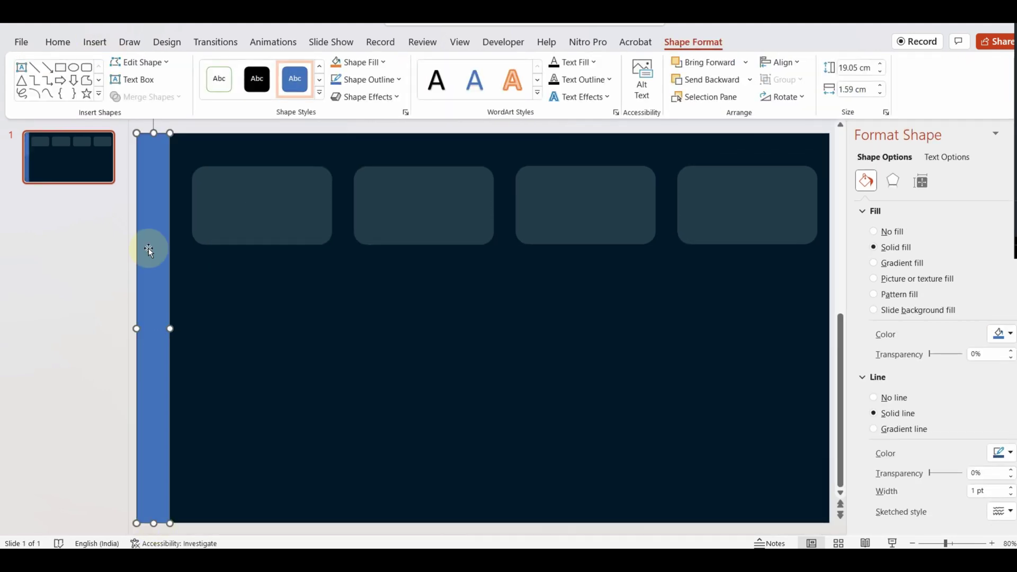
Fill the vertical sidebar rectangle with the cards' dark teal colour and remove its outline
left_click(1011, 337)
left_click(948, 502)
left_click(379, 358)
left_click(152, 286)
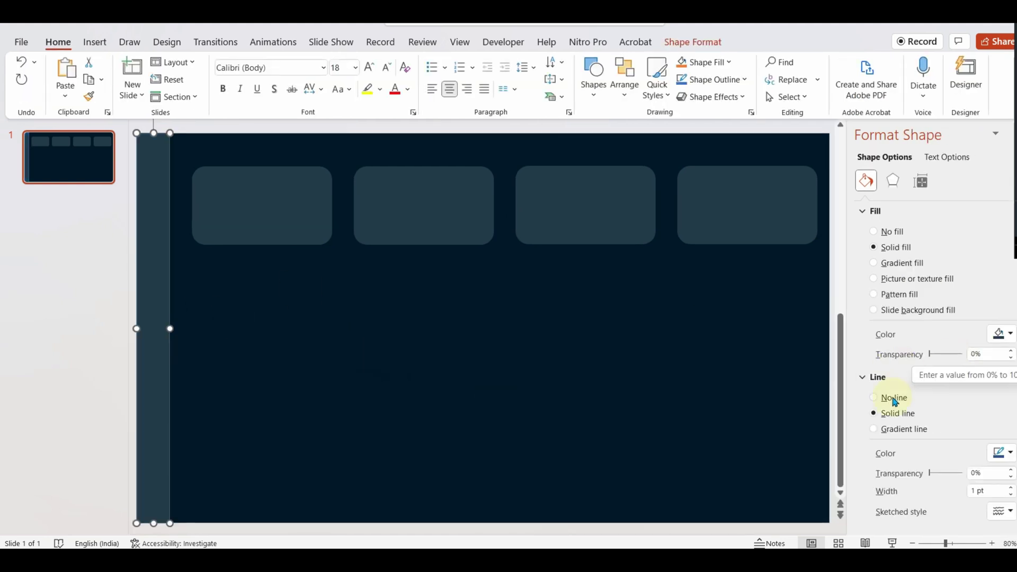
left_click(894, 398)
left_click(698, 338)
Draw a large rectangle about 30.59 cm wide and 12.25 cm high below the four cards and remove its outline
left_click(257, 228)
left_click(95, 42)
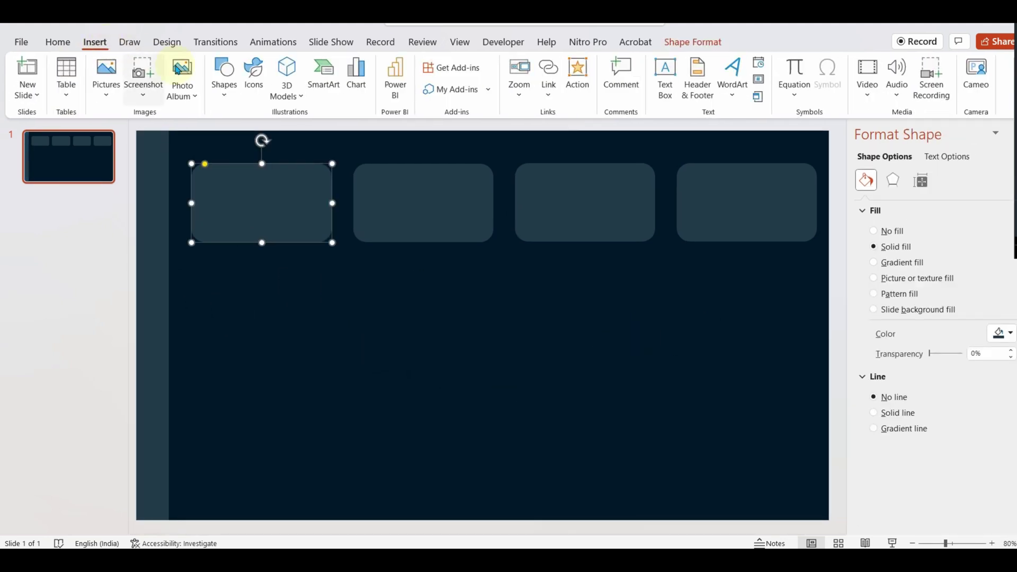
left_click(224, 74)
left_click(237, 136)
left_click_drag(191, 262, 818, 513)
left_click(894, 398)
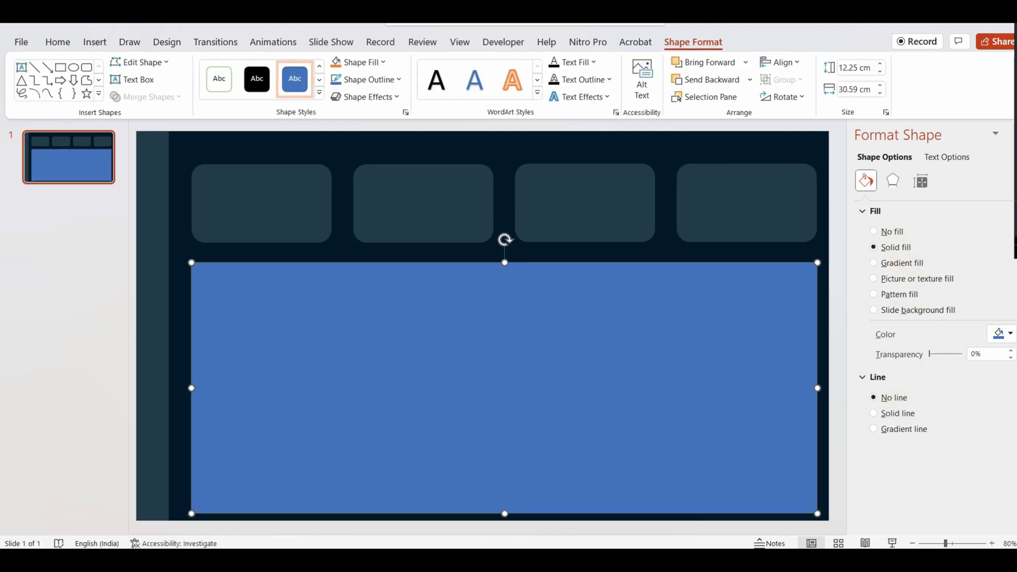
Fill the large rectangle with the cards' dark teal colour and move it slightly up toward the cards
left_click(1003, 334)
left_click(937, 500)
left_click(749, 145)
left_click(639, 376)
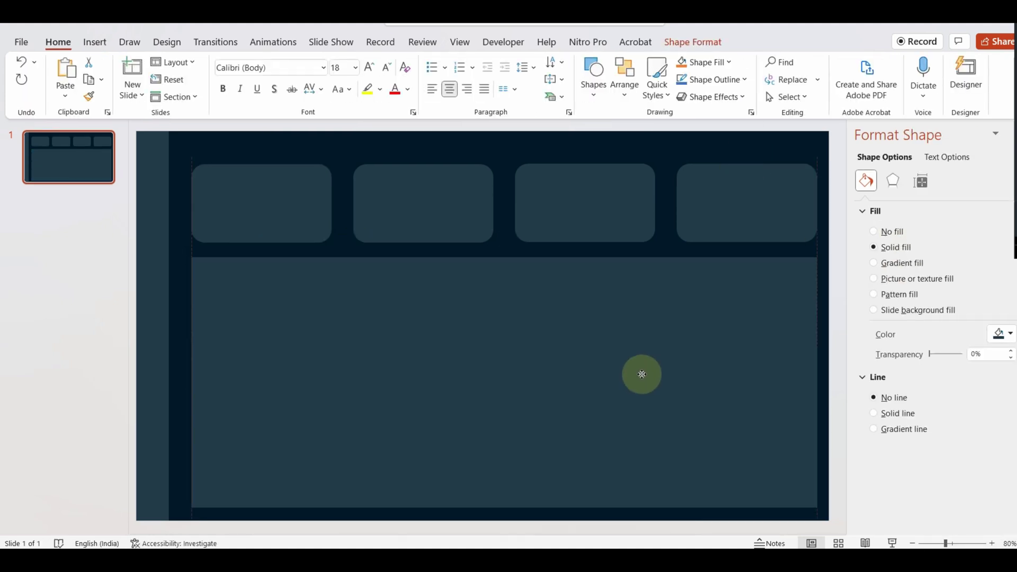
left_click(698, 144)
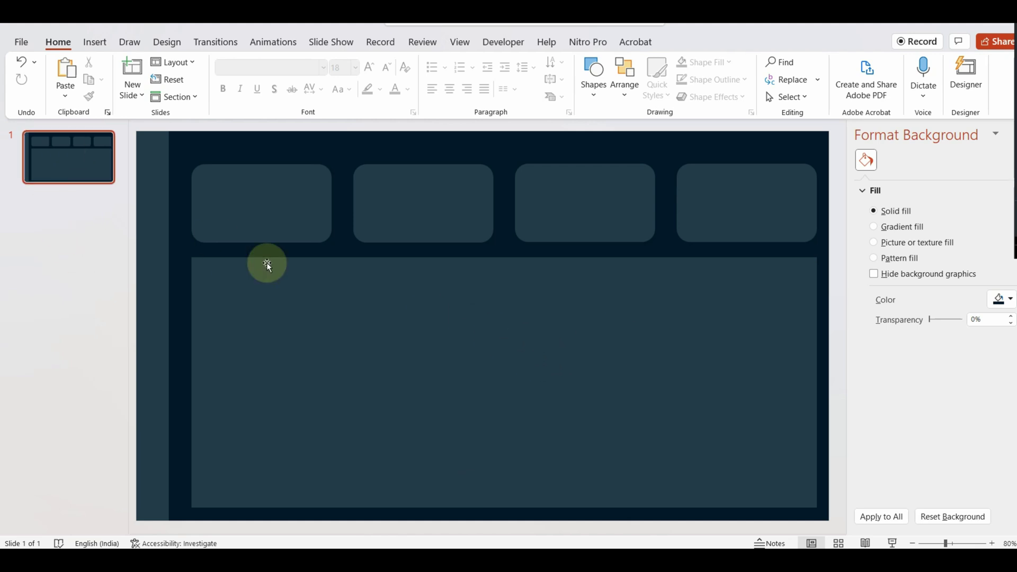
Start saving a copy of the presentation with Scalable Vector Graphics Format (*.svg) as the file type
left_click(19, 41)
left_click(73, 217)
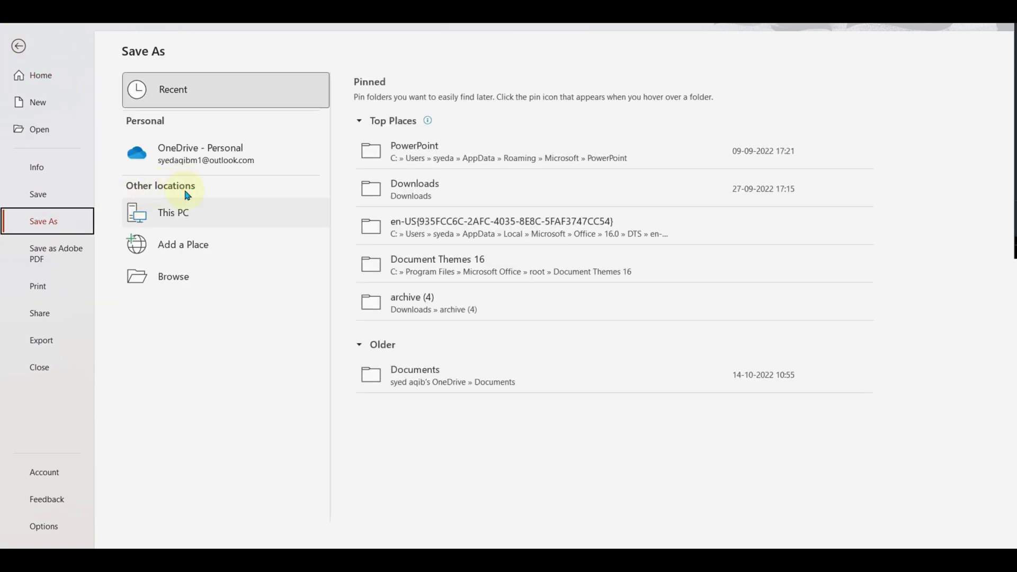
left_click(202, 154)
left_click(811, 116)
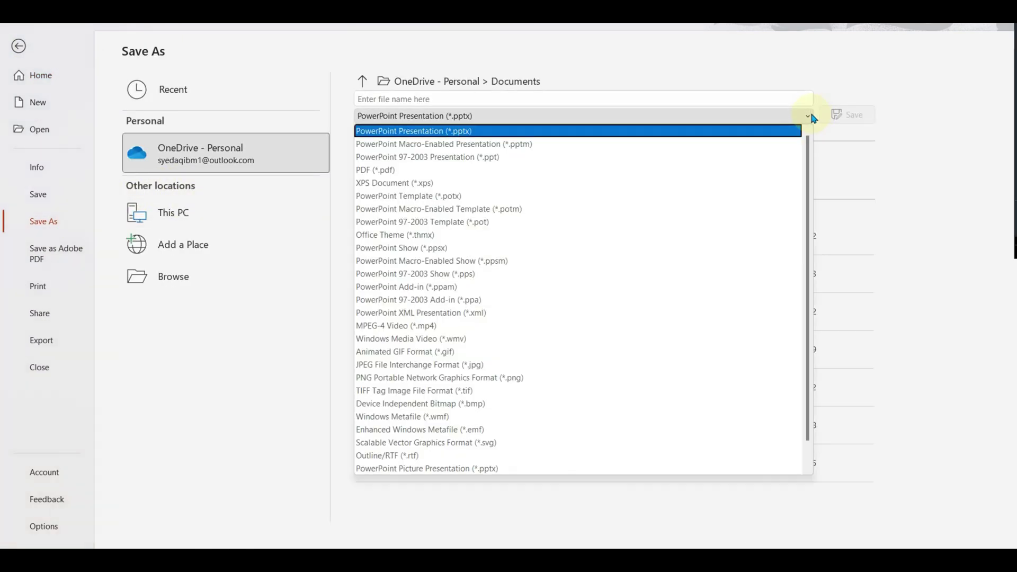
scroll(418, 419, "down", 1)
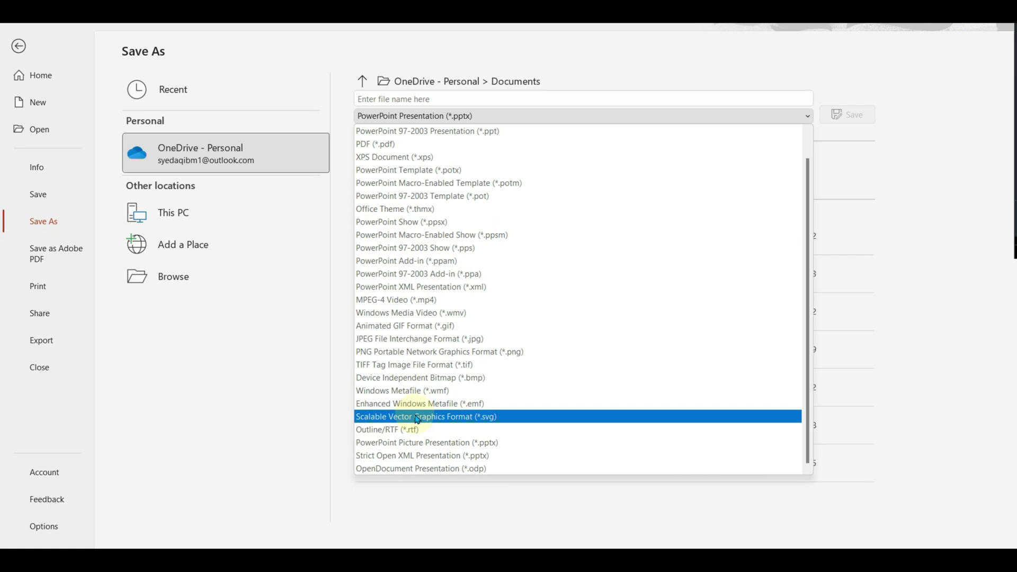
left_click(418, 417)
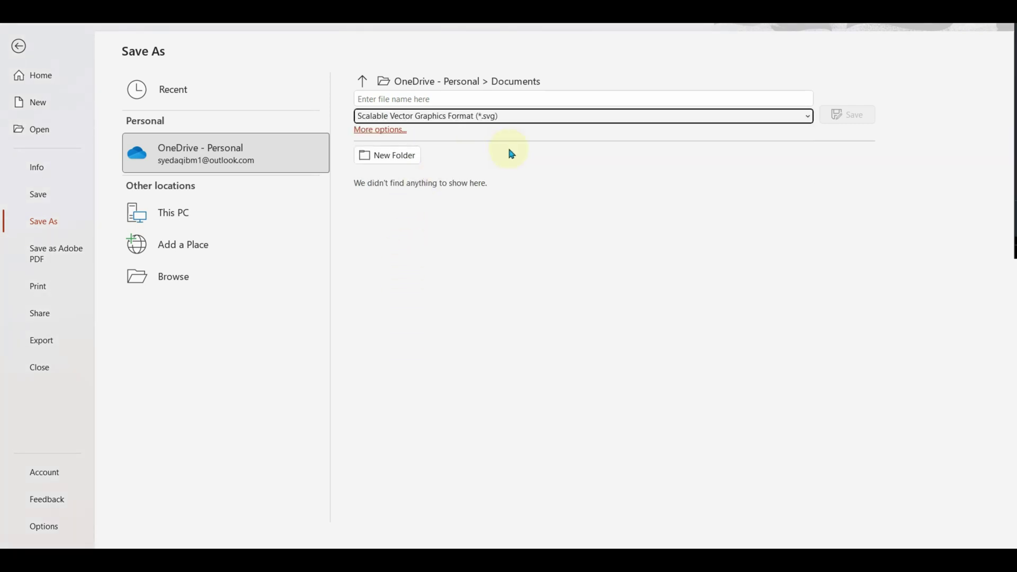
Name the SVG file Layout and export just the current slide to the Documents folder on this PC
left_click(429, 98)
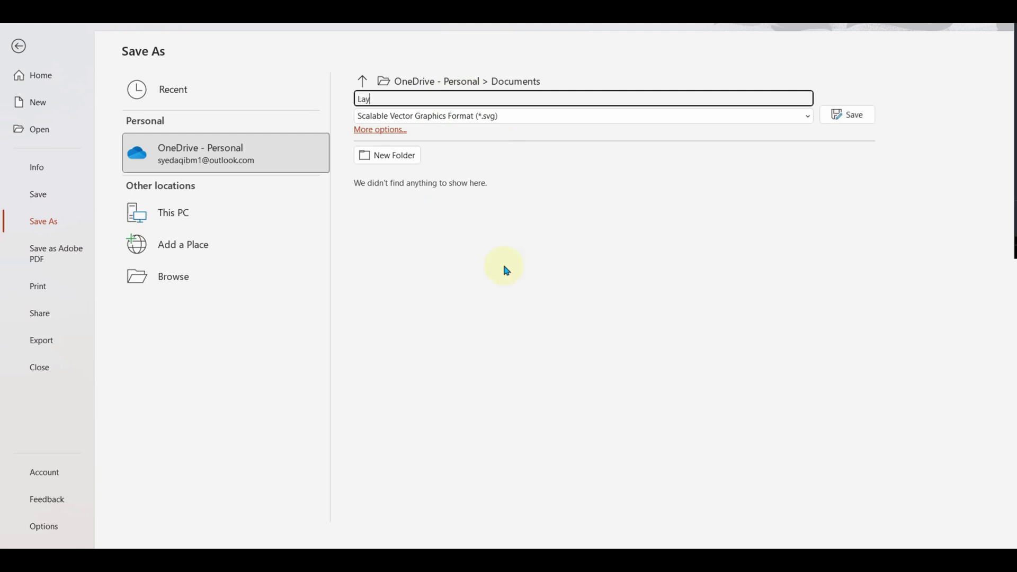
type("Layou")
type("t")
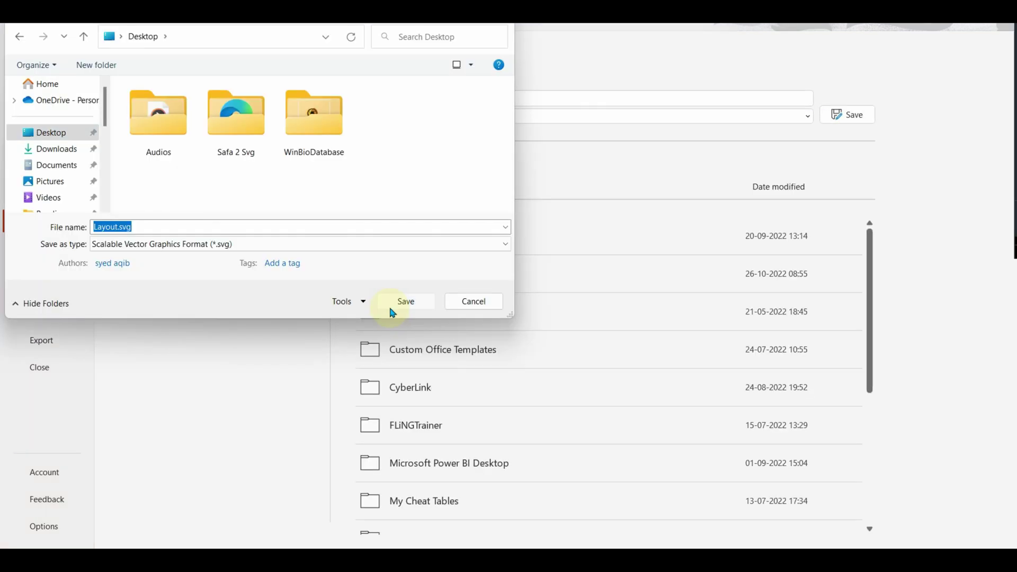
left_click(404, 300)
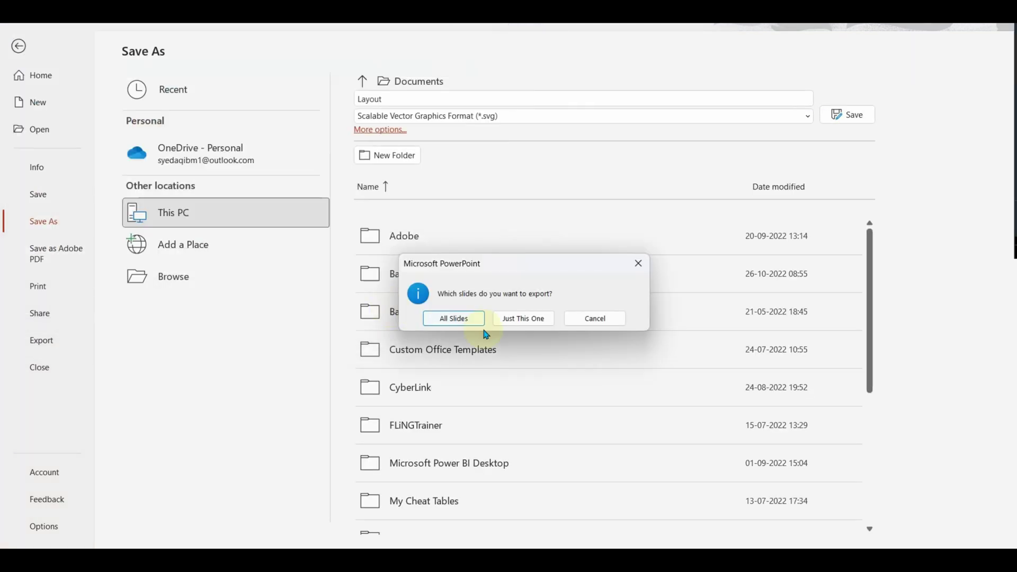
left_click(517, 320)
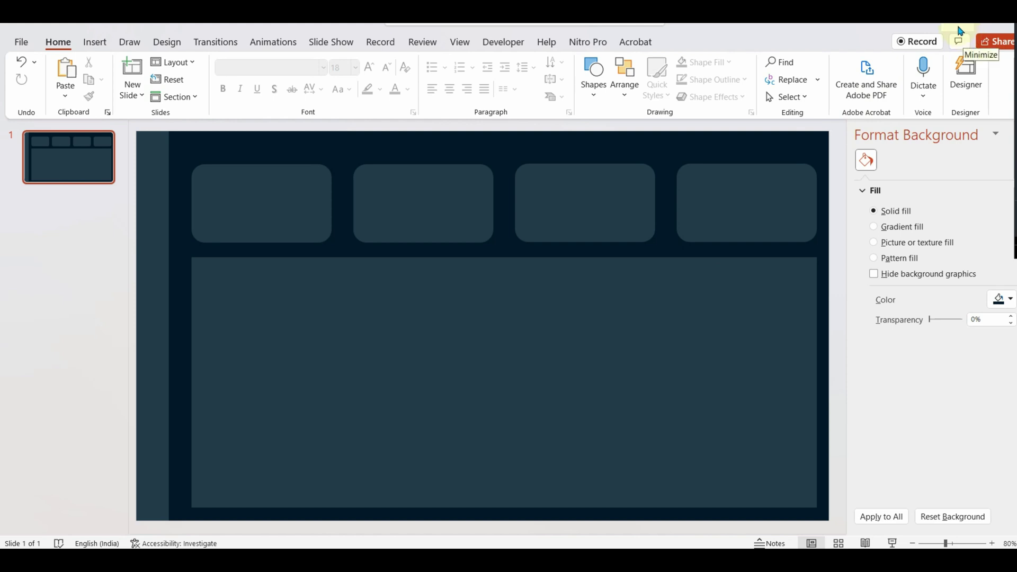
Switch to Power BI and open the report page's canvas background settings
left_click(960, 31)
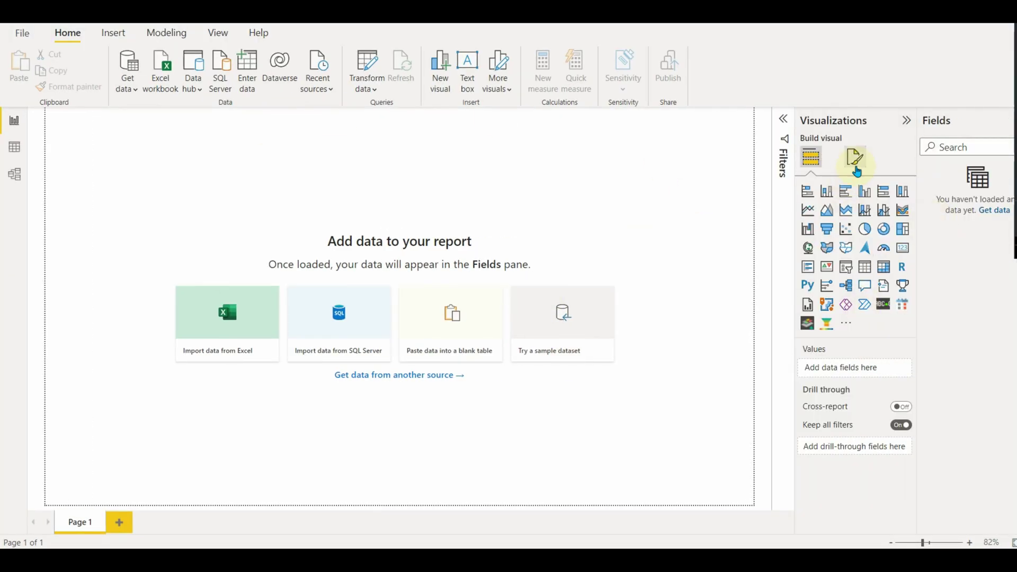
left_click(856, 168)
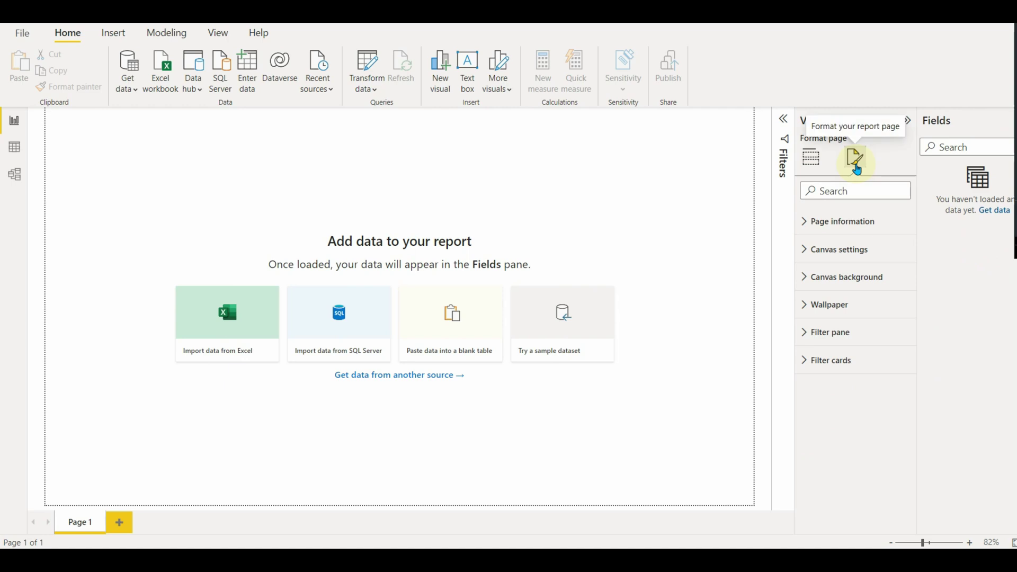
left_click(856, 277)
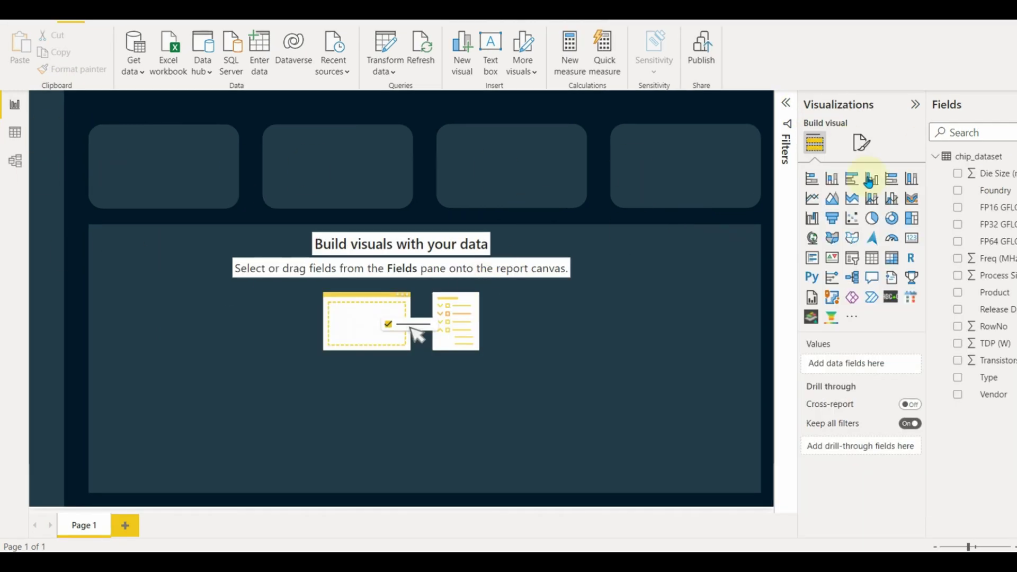
Place a card showing the count of Product in the first rounded box of the layout
left_click(958, 292)
left_click_drag(196, 250, 226, 181)
left_click_drag(170, 113, 232, 155)
left_click_drag(290, 223, 231, 201)
left_click(901, 365)
left_click(935, 447)
Turn off the card's category label and background, and make its callout value white
left_click(863, 143)
left_click(908, 270)
left_click(840, 240)
left_click(861, 207)
left_click(841, 299)
left_click(903, 326)
left_click(820, 206)
left_click(837, 342)
left_click(815, 143)
Duplicate the card into the second rounded box and have the copy show the count of Release Date
key("ctrl+c")
key("ctrl+v")
left_click_drag(212, 165, 378, 159)
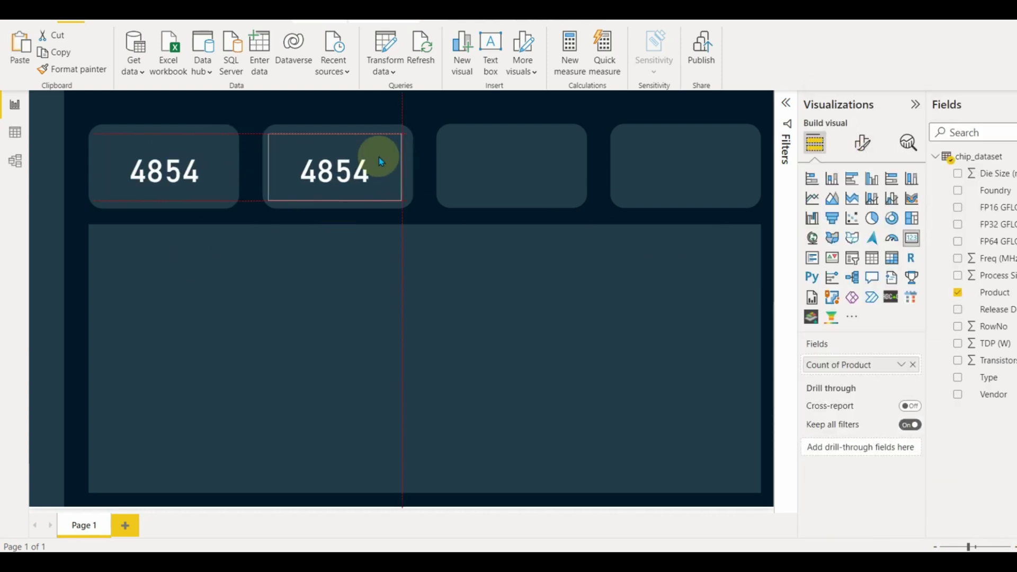
left_click(211, 162)
left_click(345, 169)
left_click_drag(996, 309, 850, 365)
left_click(901, 365)
left_click(935, 448)
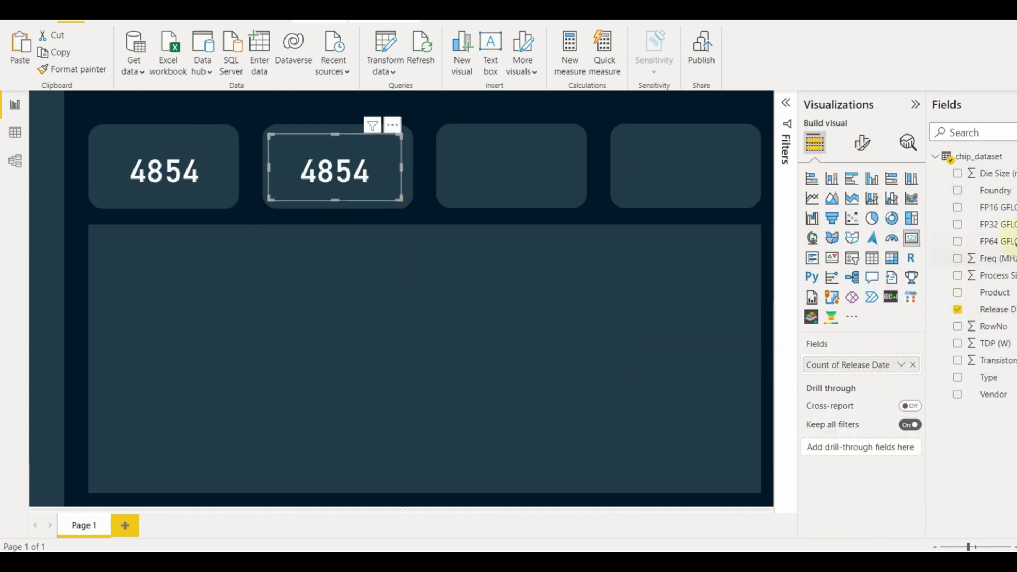
Try the count and the distinct count of Type as the second card's value
left_click_drag(990, 378, 869, 366)
left_click(901, 364)
left_click(938, 448)
left_click(901, 364)
left_click(946, 434)
Make the second card show the distinct count of Release Date
left_click_drag(996, 310, 869, 365)
left_click(901, 364)
left_click(946, 434)
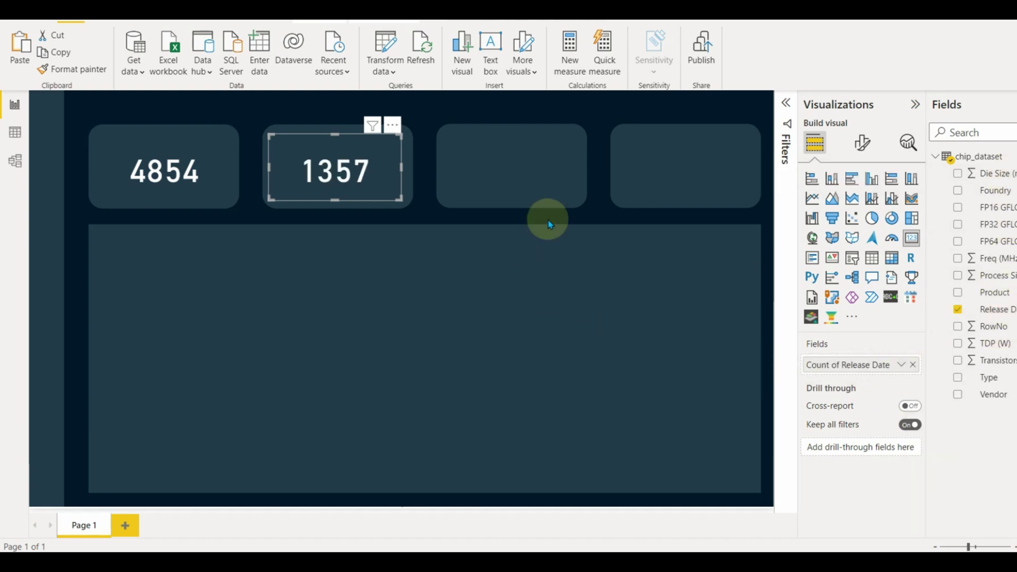
left_click(545, 216)
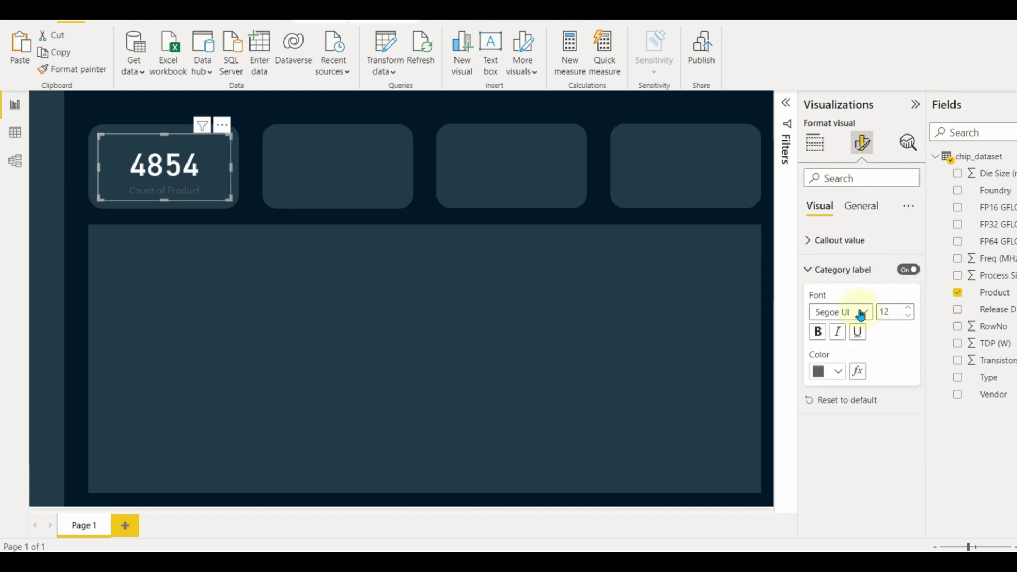
Rename the first card's field Products Launched and place a copy of the card in the second rounded box
double_click(854, 364)
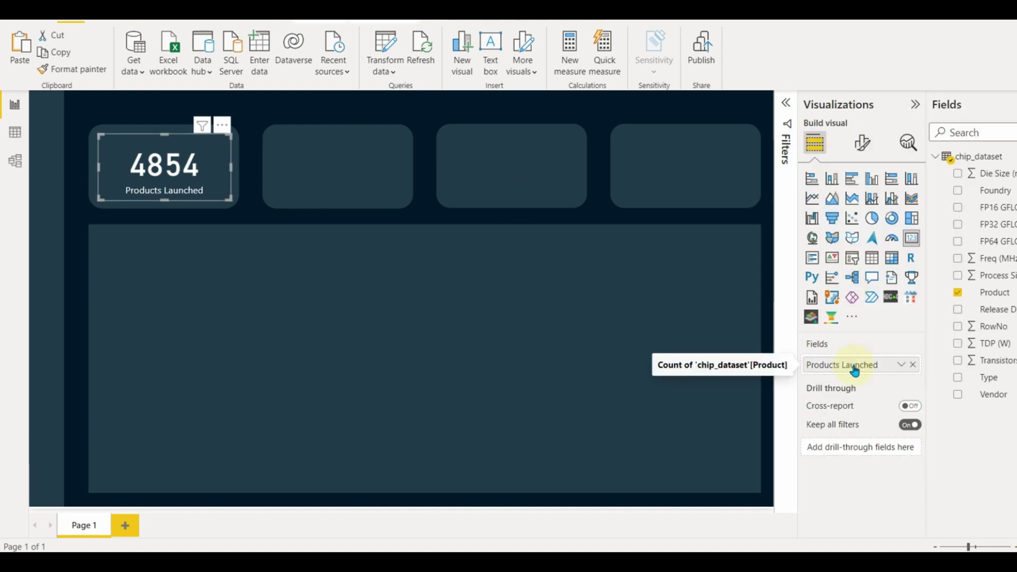
key("ctrl+c")
key("ctrl+v")
left_click_drag(175, 173, 342, 172)
Use Release Date as the copied card's field and rename it Releases
left_click_drag(1009, 309, 904, 363)
double_click(856, 363)
type("Releases")
key("Return")
left_click(401, 245)
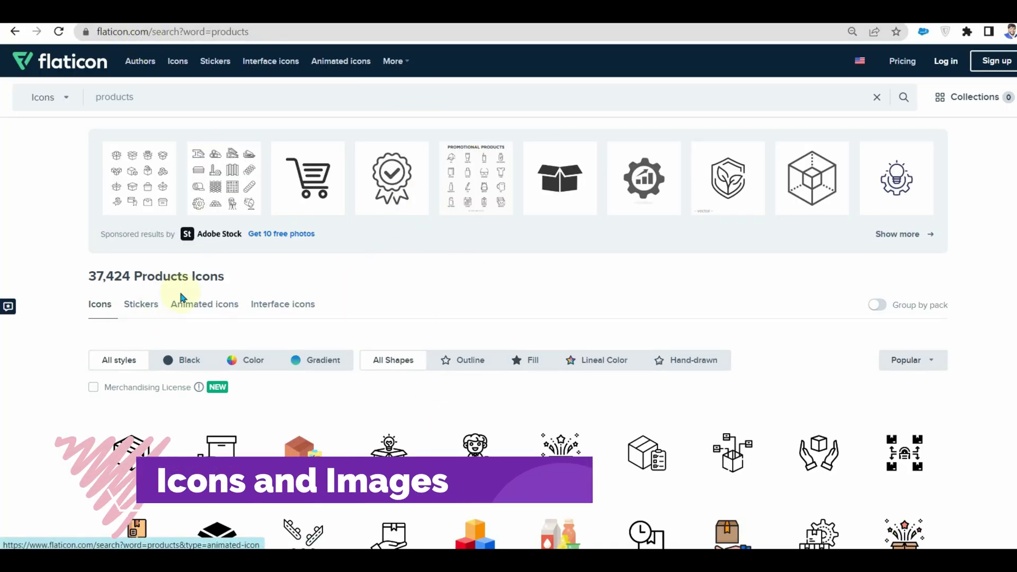
Download the free yellow box icon with a green check mark from Flaticon's products results and start inserting it in the Power BI report
scroll(186, 293, "down", 4)
scroll(796, 436, "down", 15)
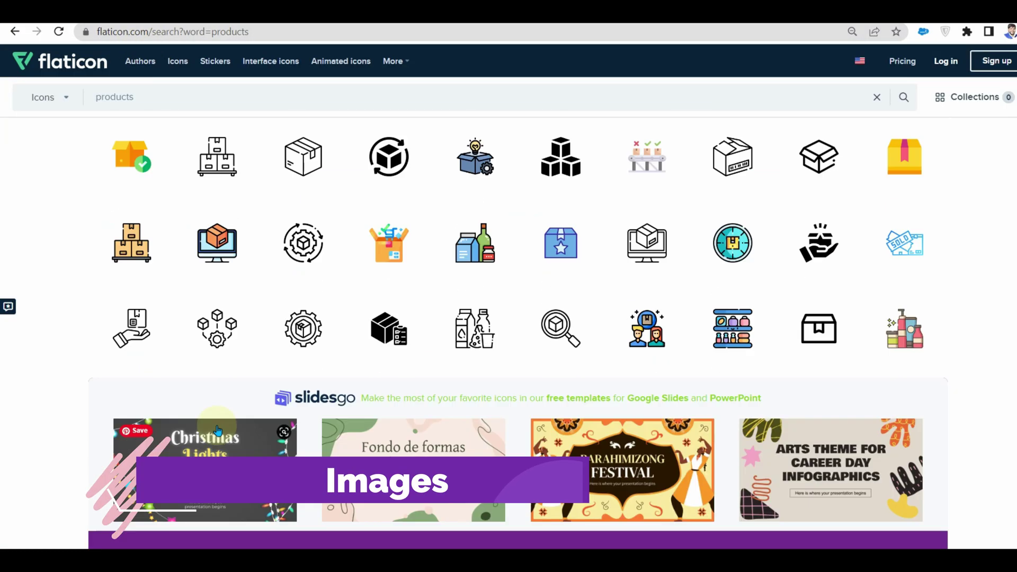
scroll(582, 359, "up", 10)
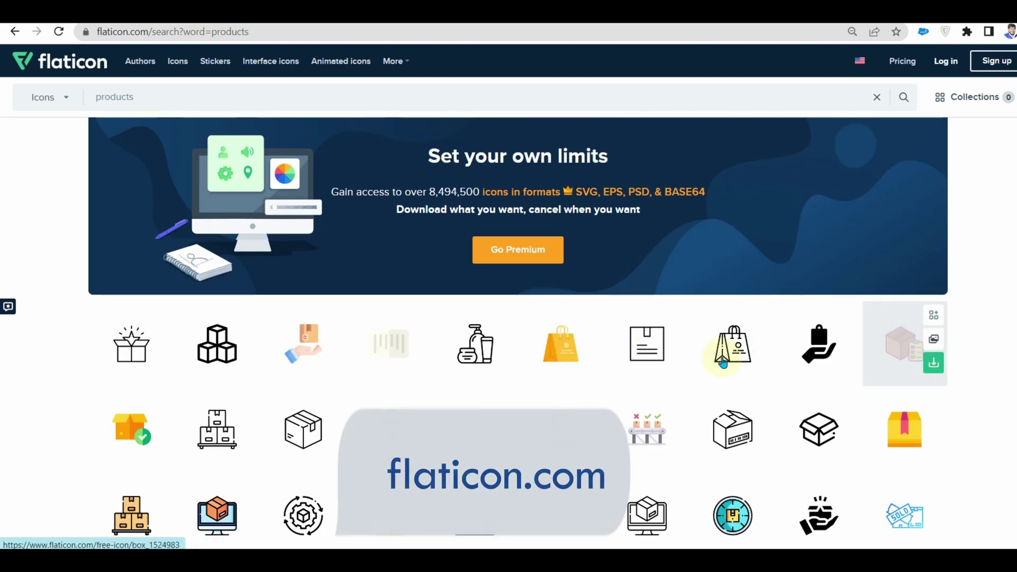
left_click(168, 449)
left_click(675, 281)
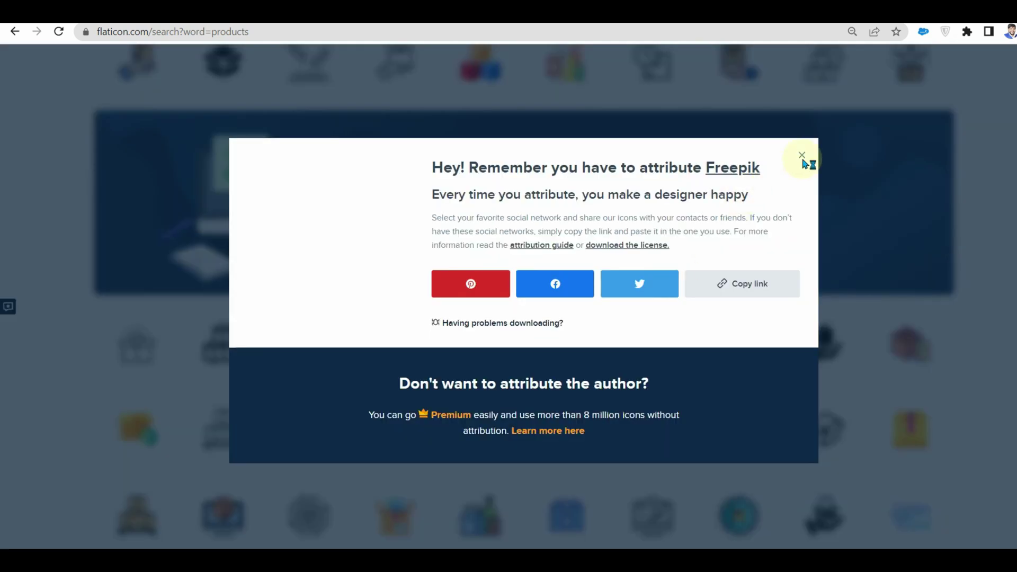
left_click(803, 157)
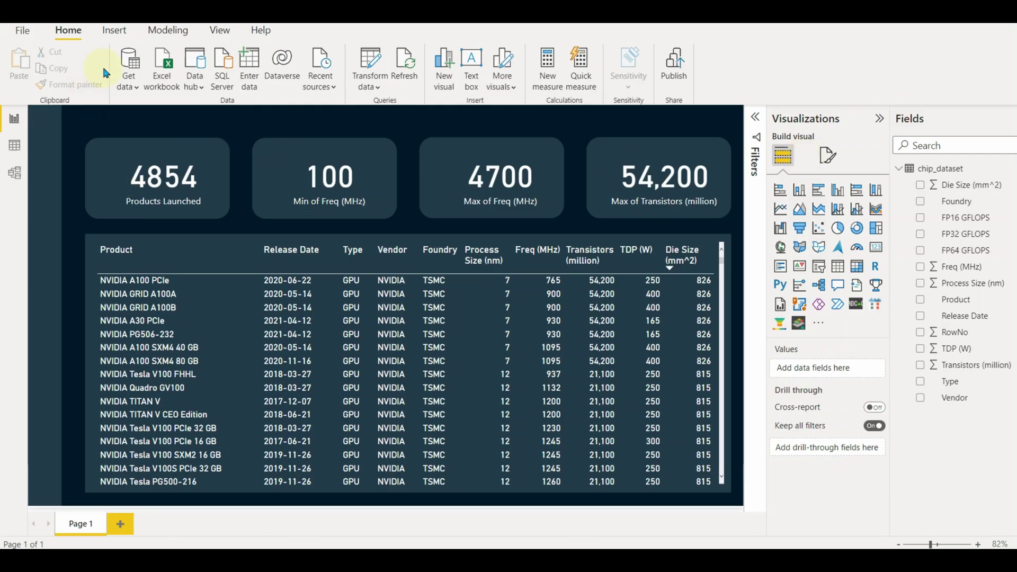
left_click(117, 31)
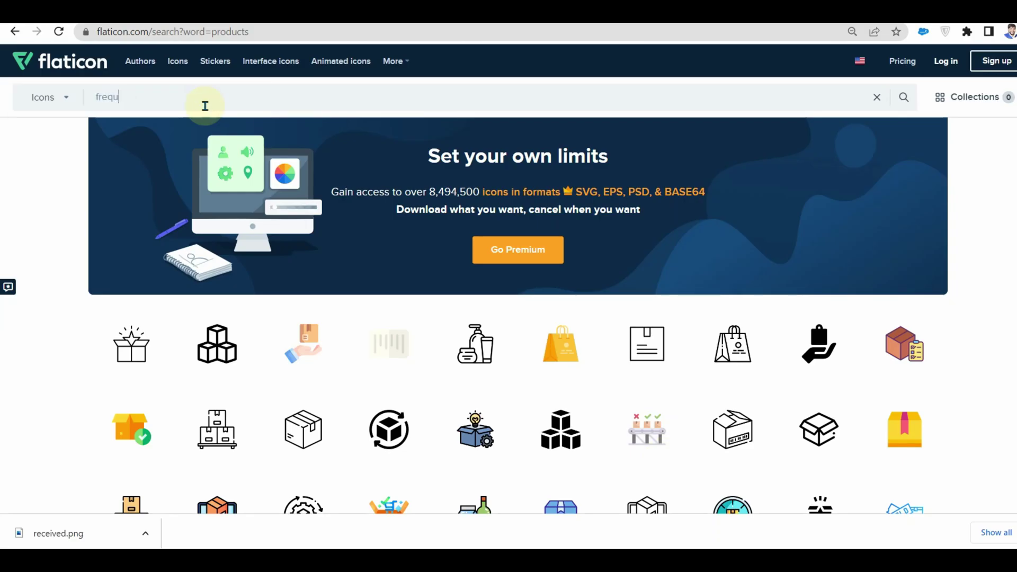
Search Flaticon for frequency icons and download the blue wave icon
triple_click(295, 97)
type("frequency")
key("Return")
scroll(481, 408, "down", 5)
left_click(245, 352)
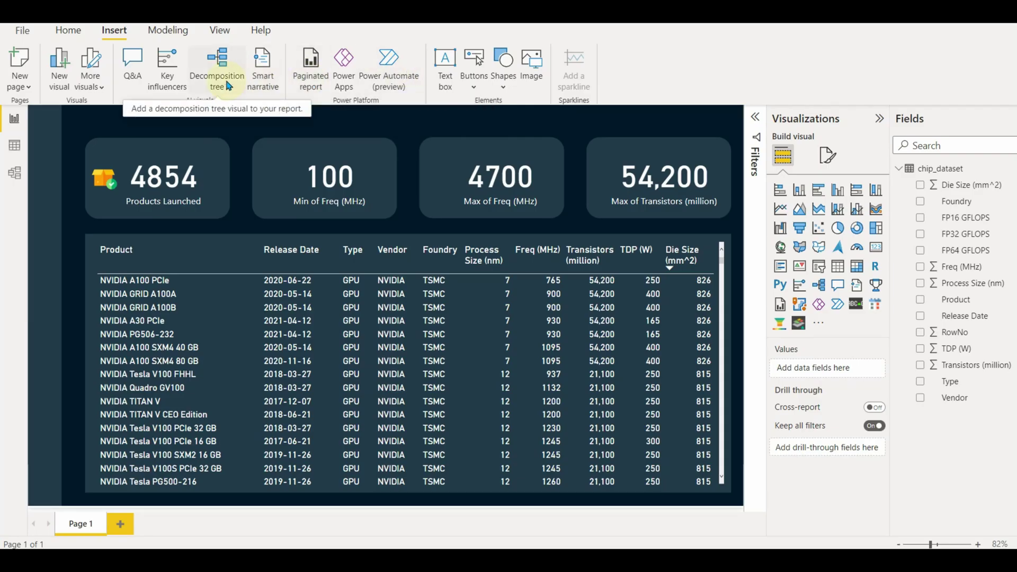
Insert the blue wave image in the Power BI report and place it beside the Min of Freq value
left_click(537, 70)
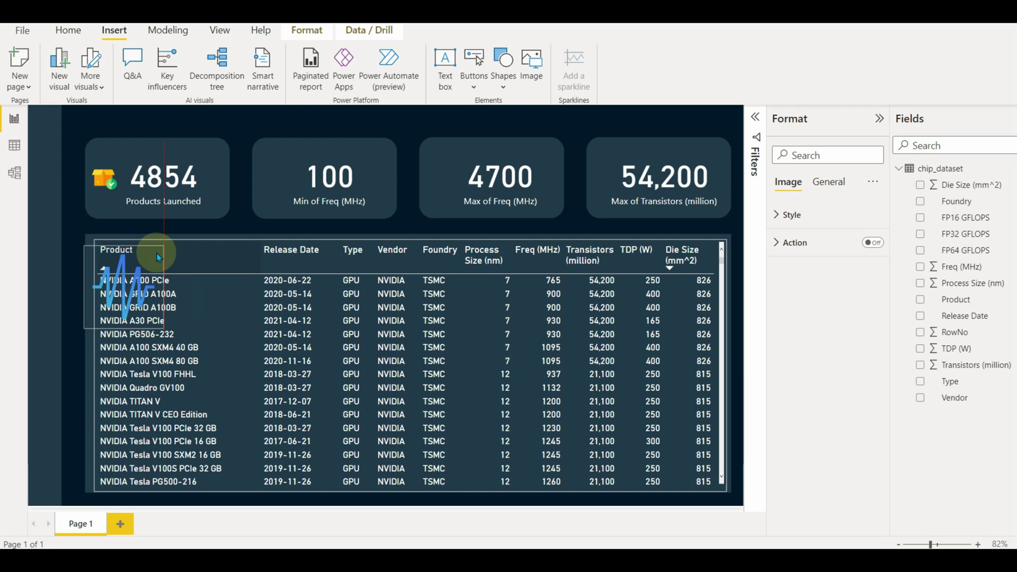
left_click_drag(127, 287, 276, 186)
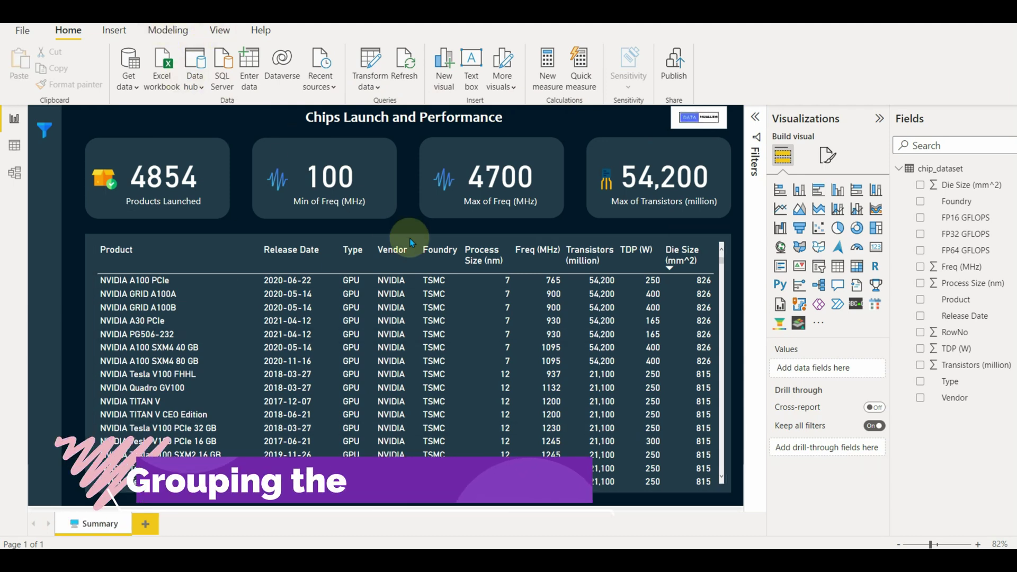
Examine the page's layer order by selecting the button, text box, images, table and cards one after another
left_click(219, 30)
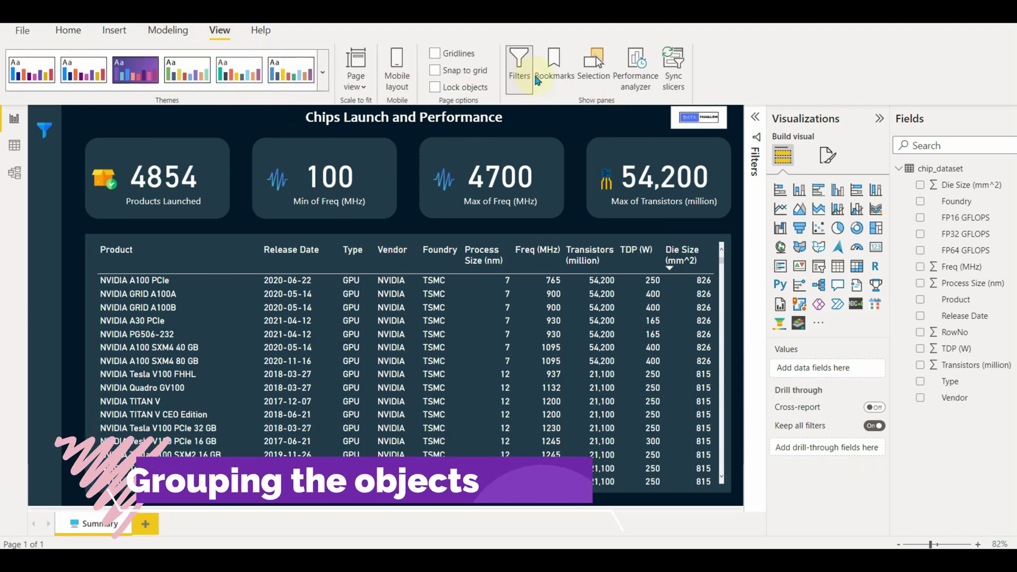
left_click(589, 57)
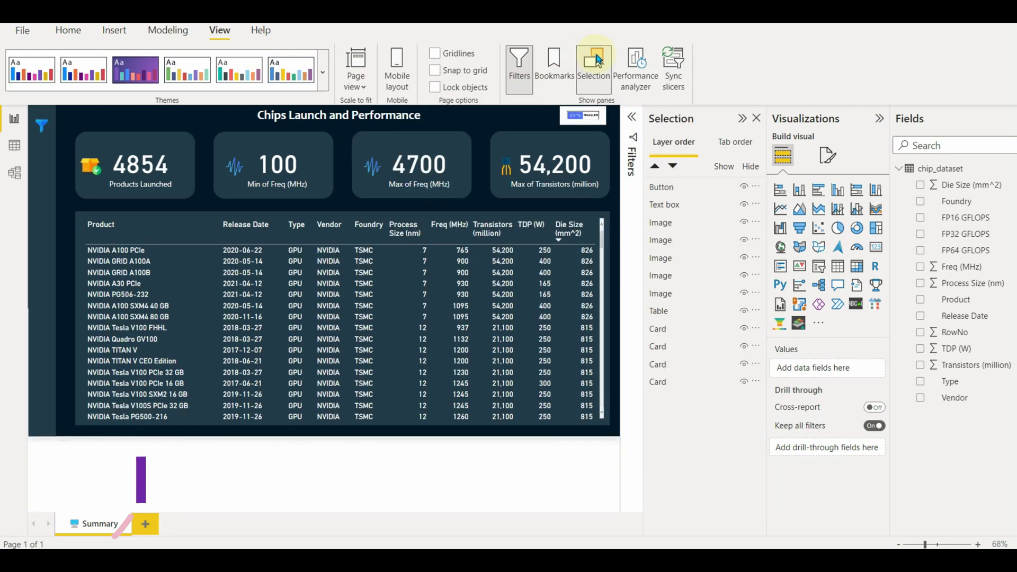
left_click(684, 187)
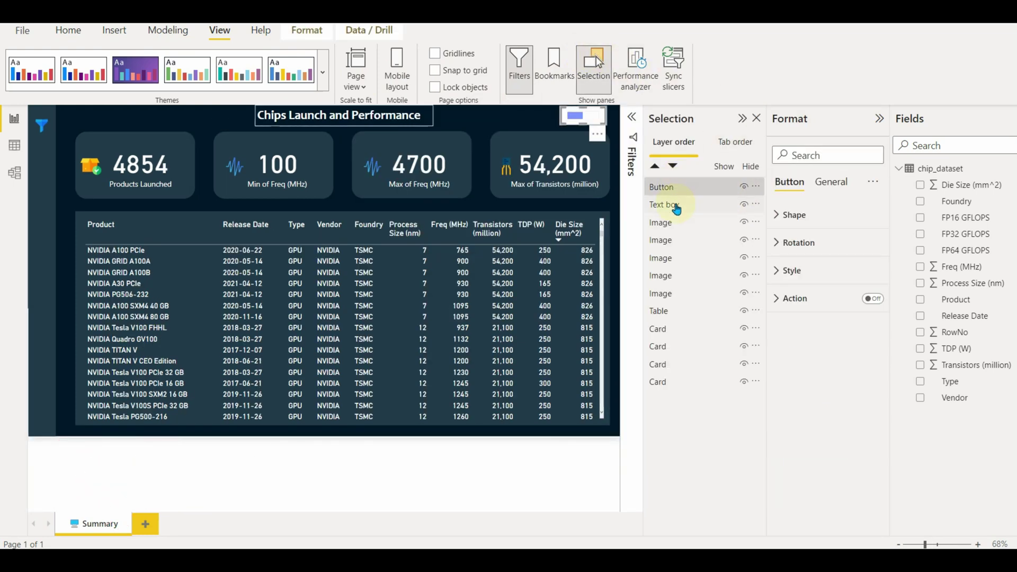
left_click(677, 206)
left_click(666, 221)
left_click(667, 238)
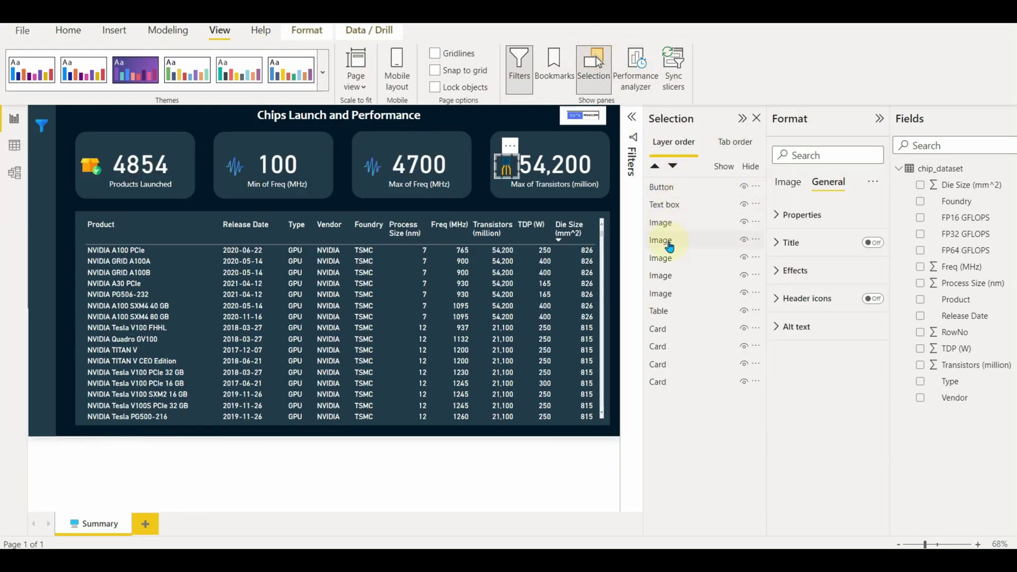
left_click(666, 260)
left_click(665, 292)
left_click(662, 311)
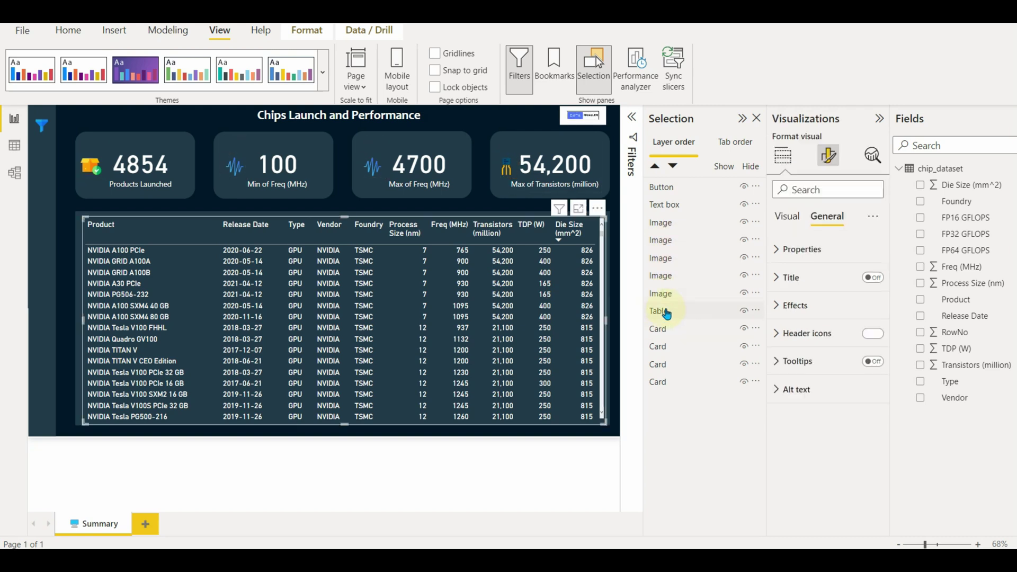
left_click(664, 346)
left_click(662, 364)
left_click(660, 381)
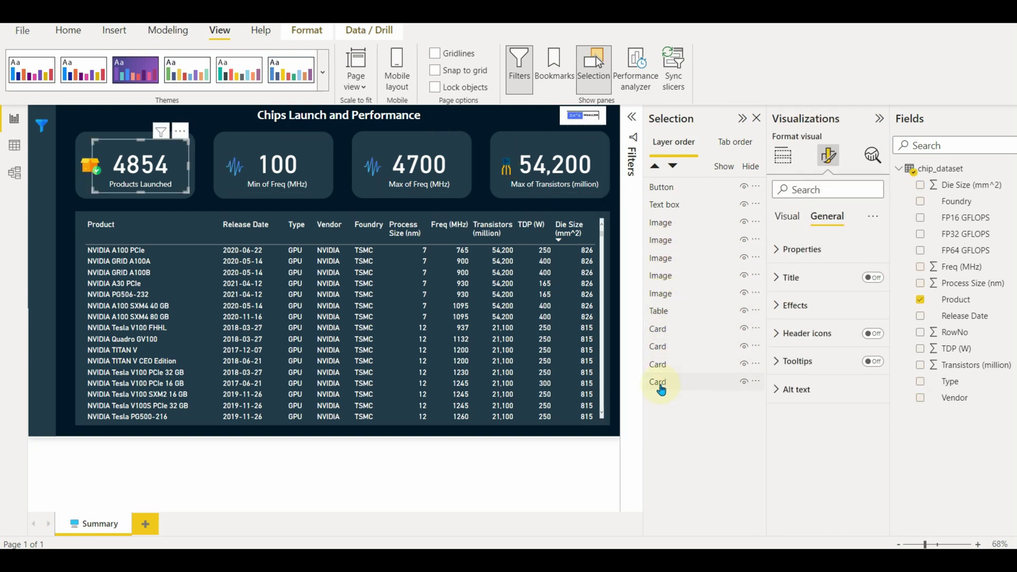
Group the four card visuals and name the group Cards
left_click(660, 333, "shift")
right_click(706, 345)
mouse_move(743, 356)
left_click(861, 351)
double_click(693, 188)
type("Cards")
key("Return")
Group the five images together with the button and name the group Images
left_click(670, 241)
left_click(663, 312, "shift")
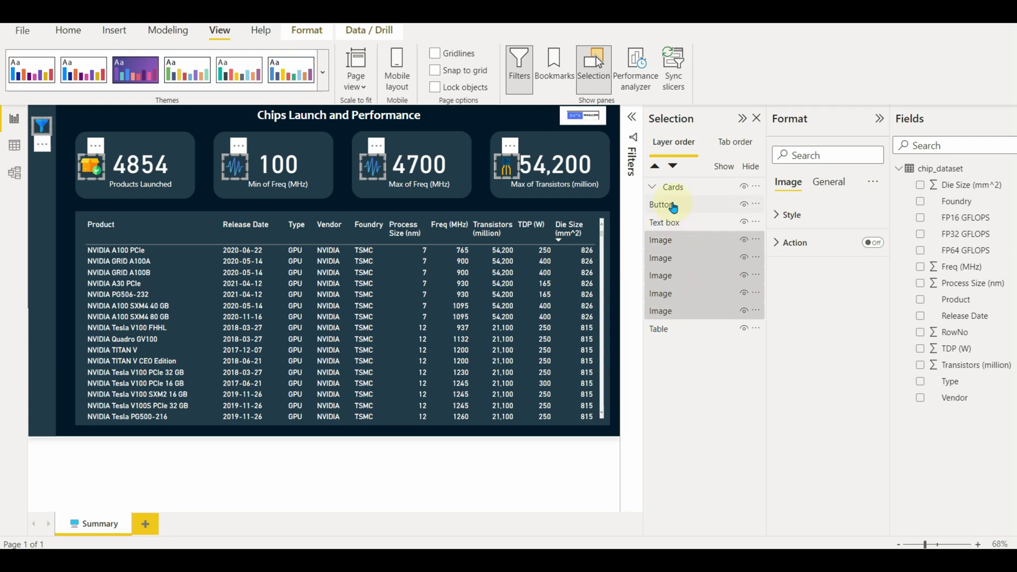
left_click(681, 205, "ctrl")
right_click(686, 248)
mouse_move(722, 250)
left_click(840, 252)
double_click(675, 187)
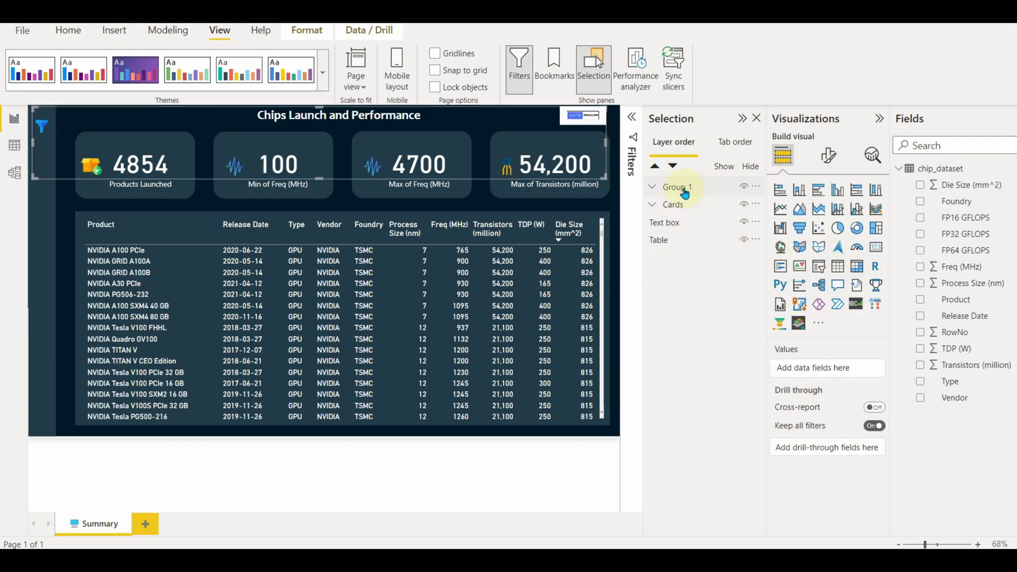
type("Images")
key("Return")
Reorder the layers so the text box and the table lie above the Cards and Images groups
left_click(669, 241)
left_click_drag(673, 206, 679, 189)
left_click_drag(677, 225, 684, 204)
Rename the text box layer Title
double_click(674, 187)
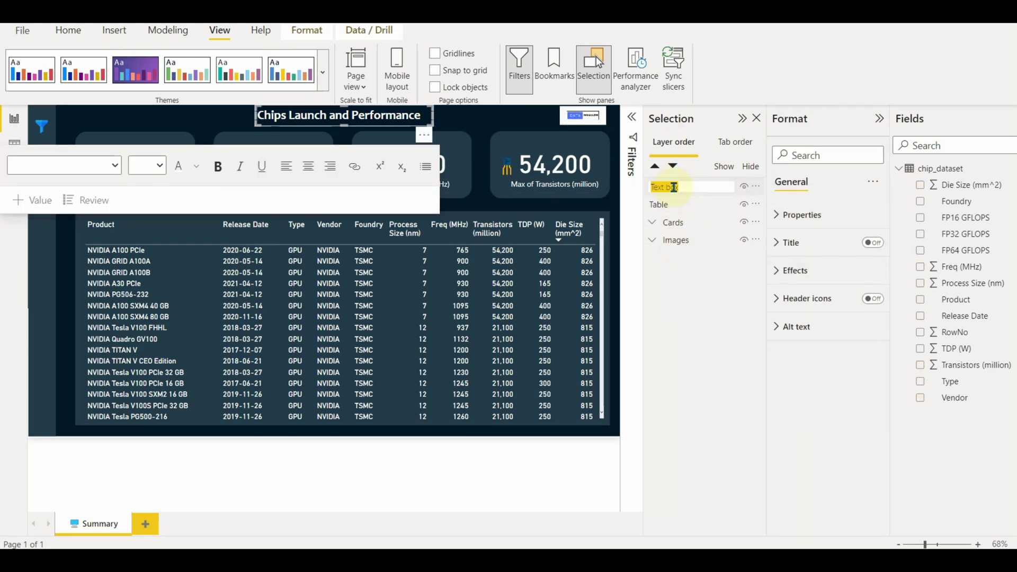
type("Title")
key("Return")
Hide and show the Title, Cards and Images layers in turn to check what each contains
left_click(744, 188)
left_click(744, 188)
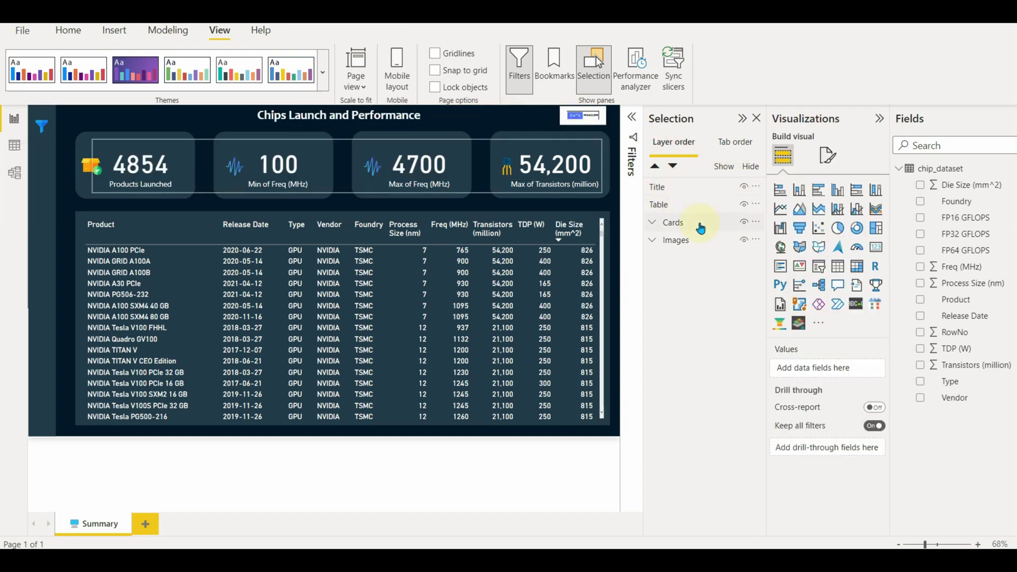
left_click(744, 223)
left_click(744, 223)
left_click(743, 239)
left_click(744, 239)
Move the table layer below the Images group and toggle the visibility of the Title, Cards and Images layers
left_click_drag(663, 205, 688, 295)
left_click(653, 205)
left_click(744, 205)
left_click(744, 223)
left_click(744, 187)
left_click(743, 187)
left_click(744, 205)
left_click(744, 223)
left_click(481, 117)
left_click(594, 67)
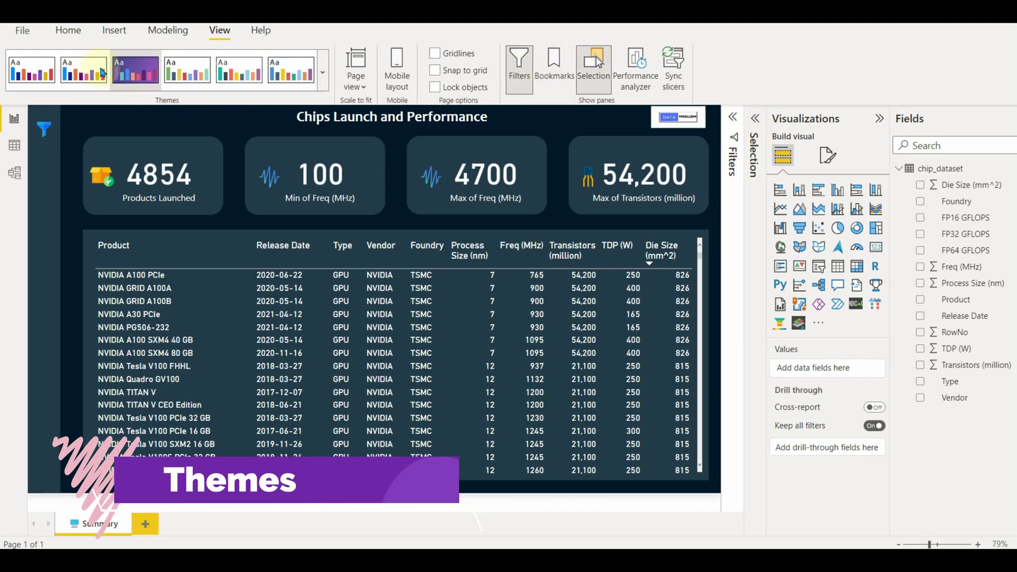
Review the available report themes and the theme customization options without applying one
left_click(324, 78)
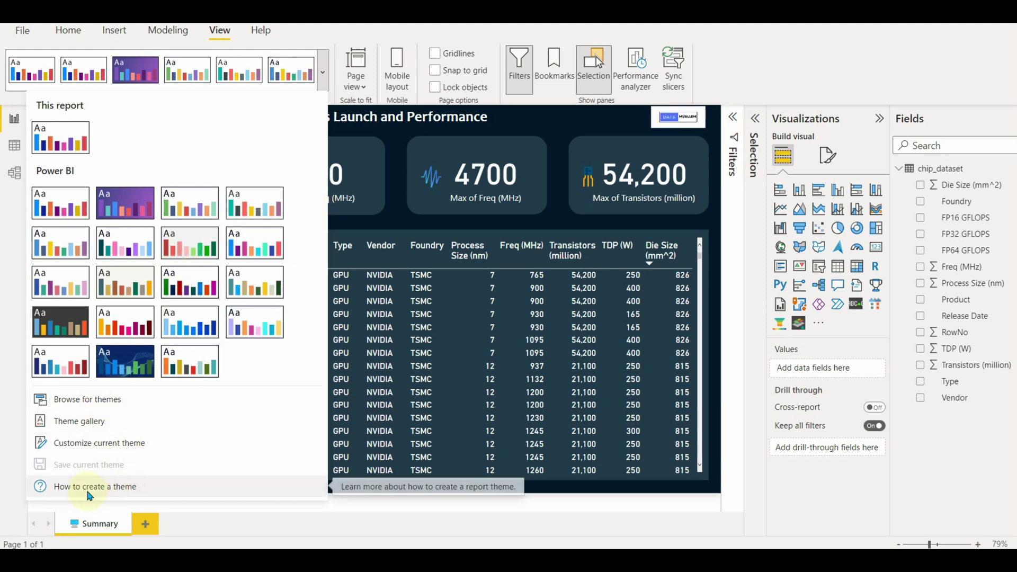
left_click(345, 194)
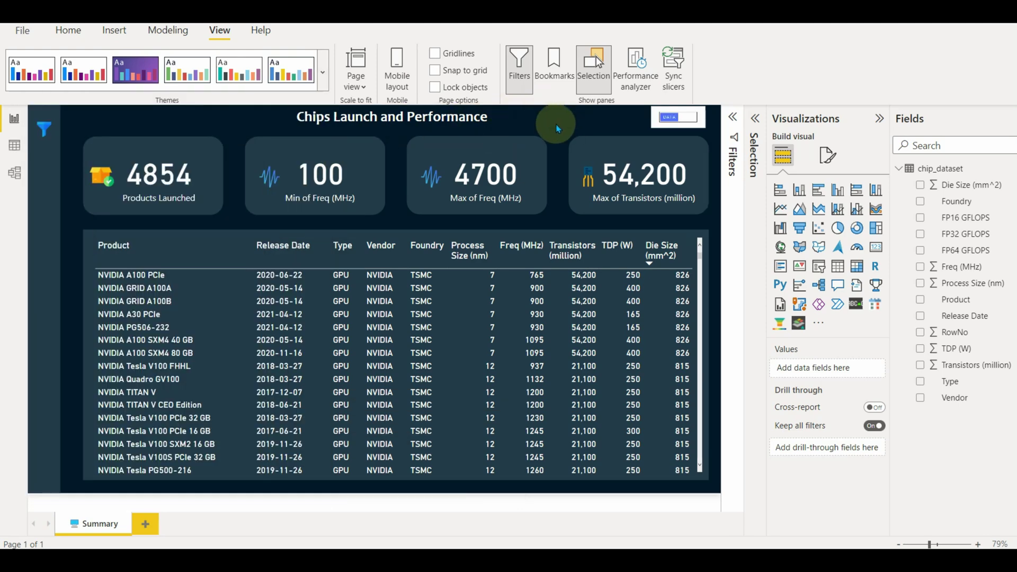
left_click(70, 33)
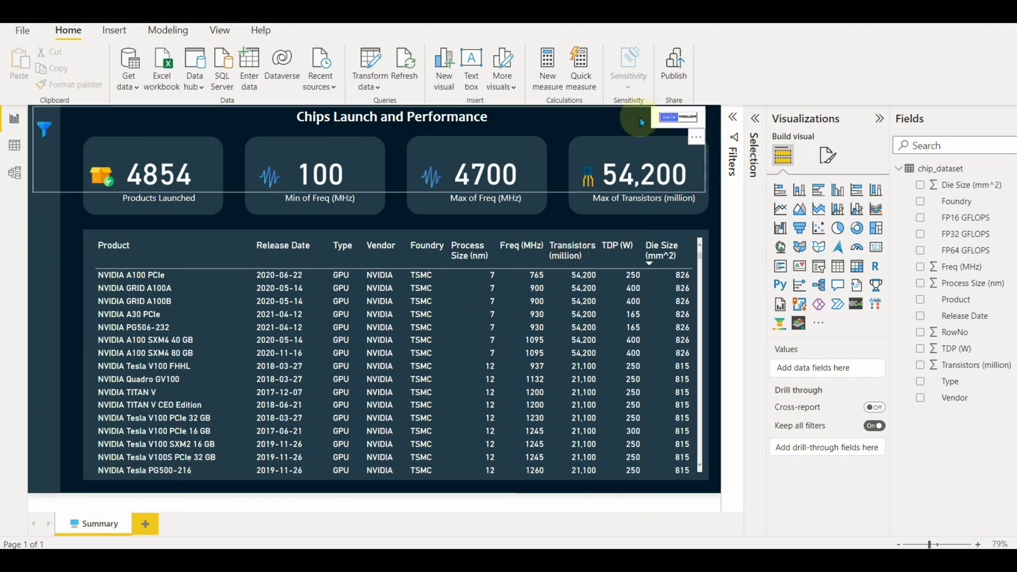
Rename the chip_dataset table as Chips Dataset
double_click(937, 169)
type("Chips D")
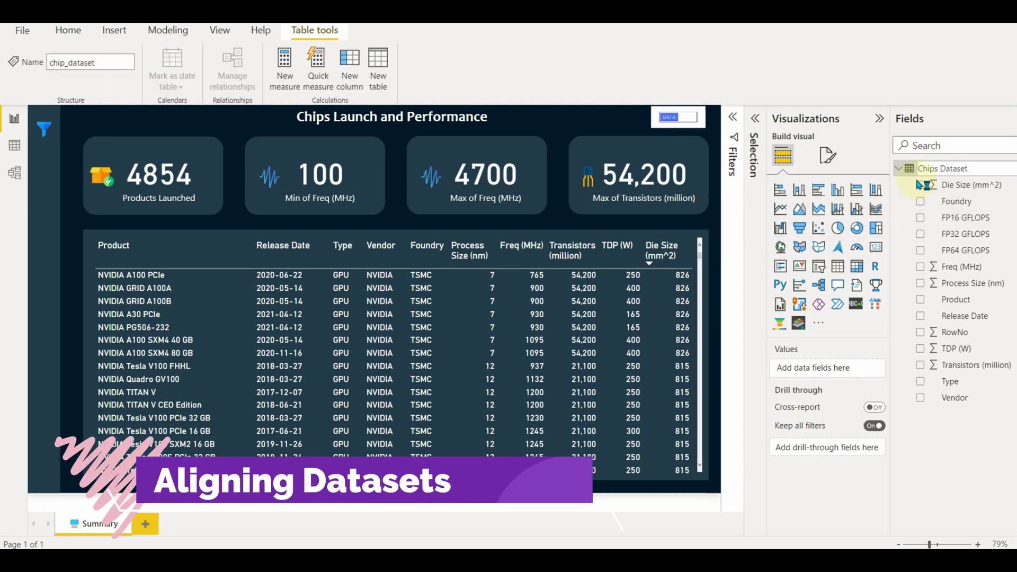
key("Return")
left_click(720, 144)
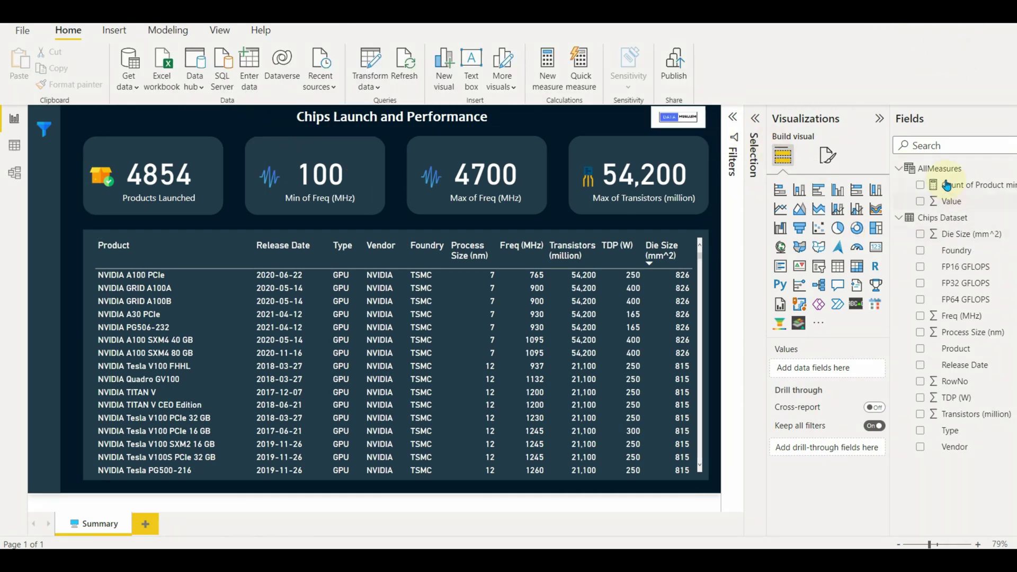
Collapse the Chips Dataset fields, expand the AllMeasures table and display its definition
left_click(899, 220)
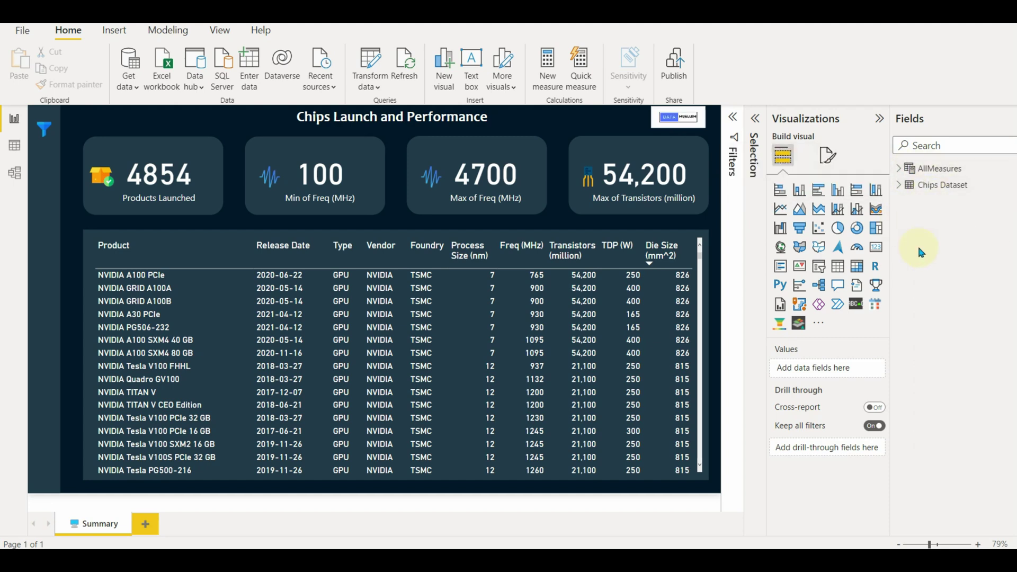
left_click(900, 185)
left_click(899, 168)
left_click(901, 219)
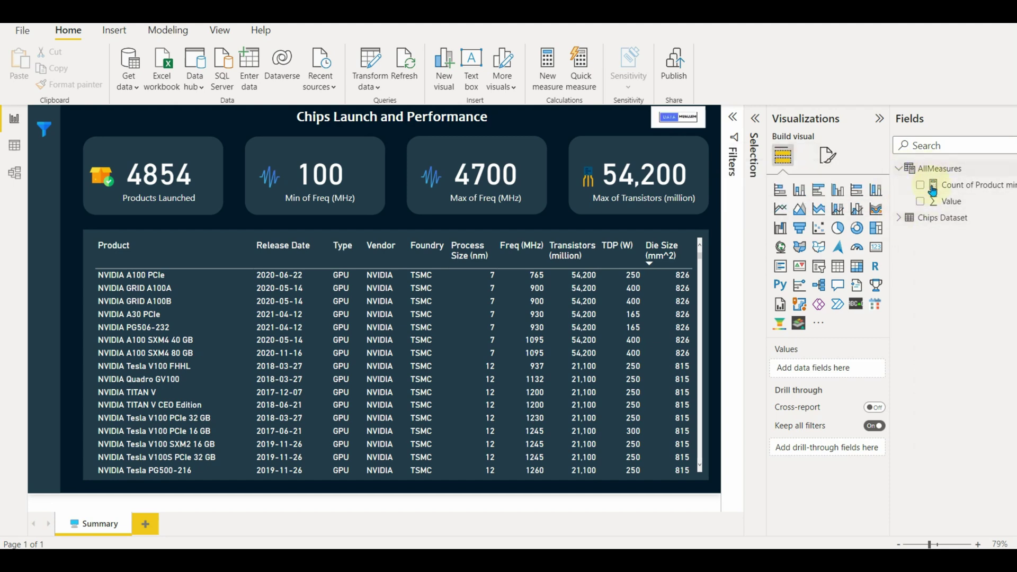
left_click(948, 168)
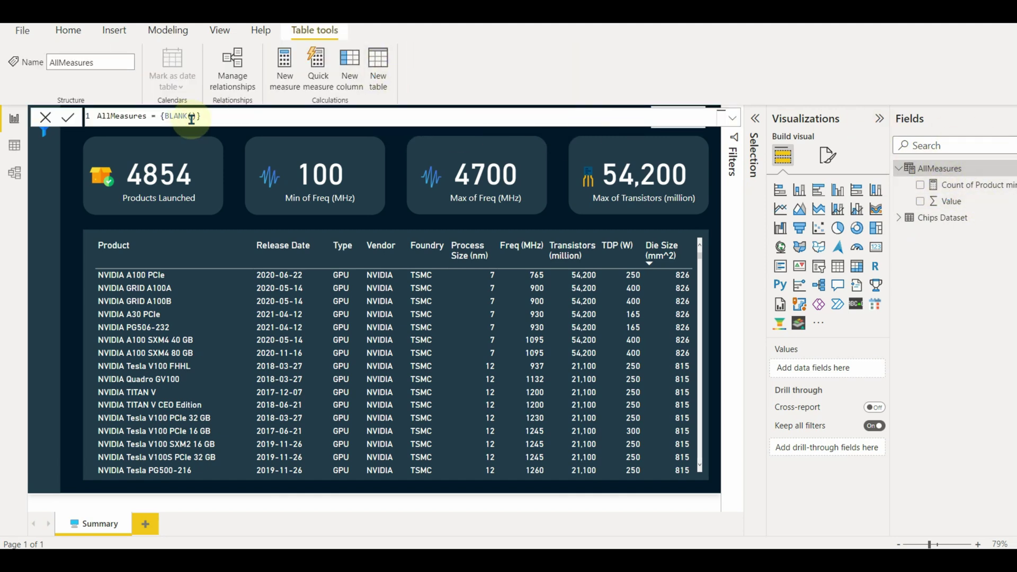
Create a calculated table for measures with the formula SalesMeasures = {BLANK()}
left_click(377, 65)
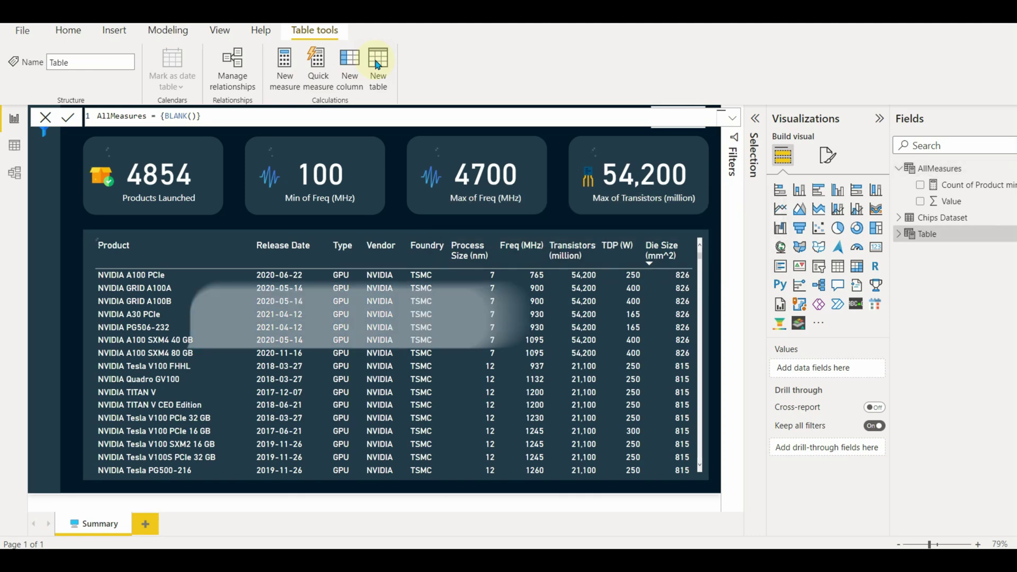
triple_click(121, 117)
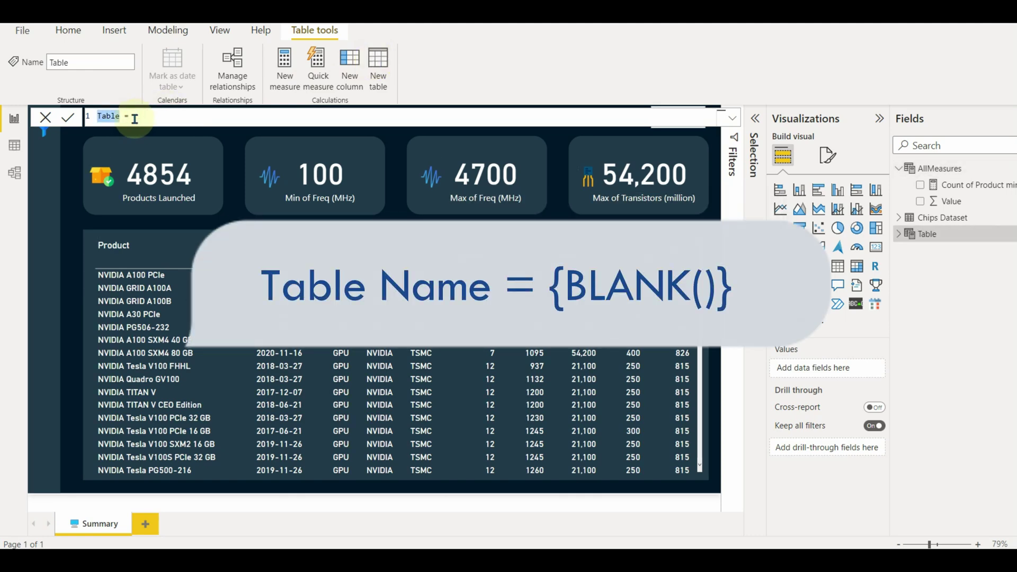
key("BackSpace")
key("BackSpace")
key("BackSpace")
type("SalesMeasures = {")
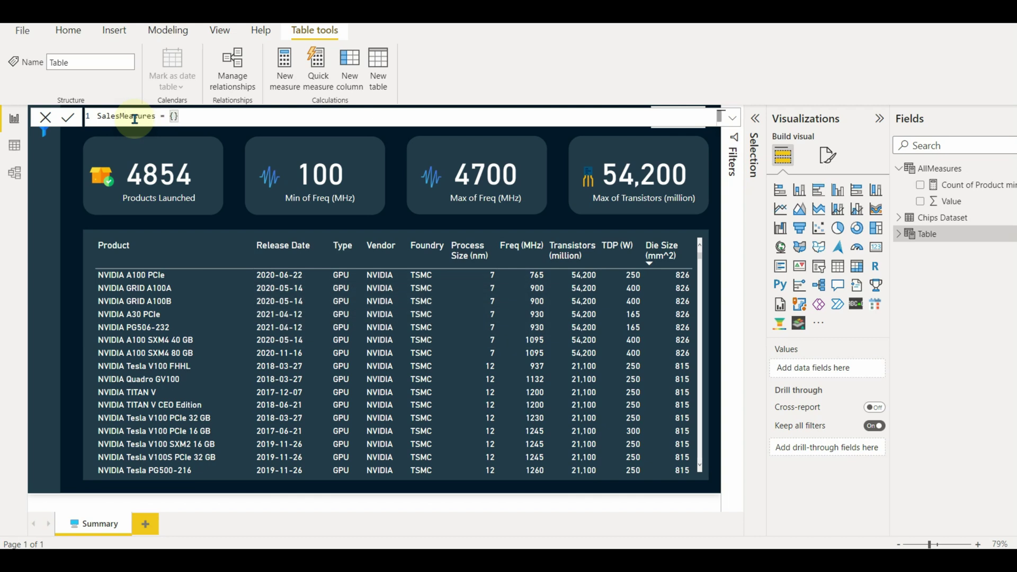
type("BLANK()")
key("Return")
Add a measure to the SalesMeasures table defined as Total Products = DISTINCTCOUNT('Chips Dataset'[Product])
right_click(935, 234)
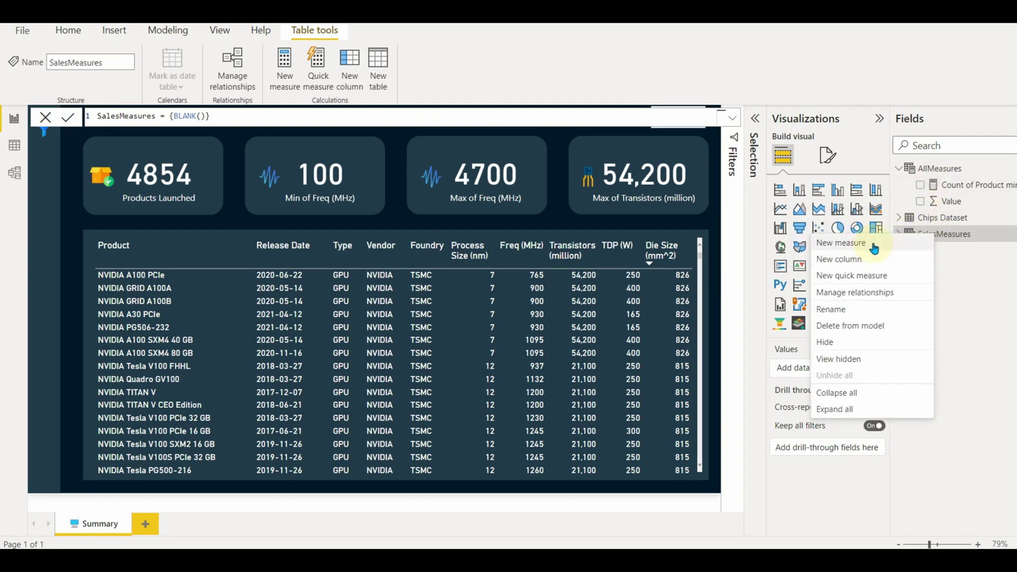
left_click(873, 248)
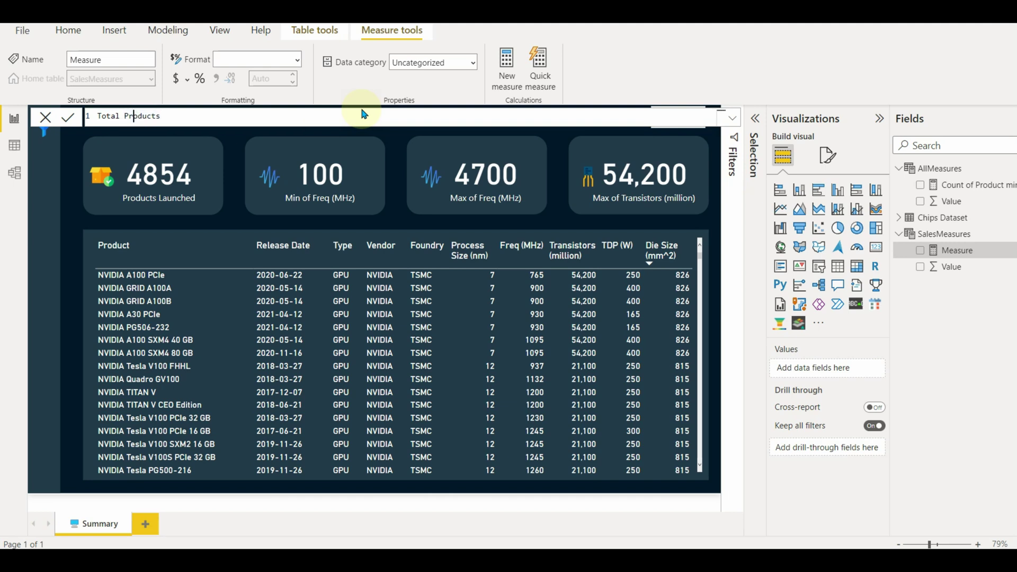
type("Total Products = DISTINCTCOUNT(p")
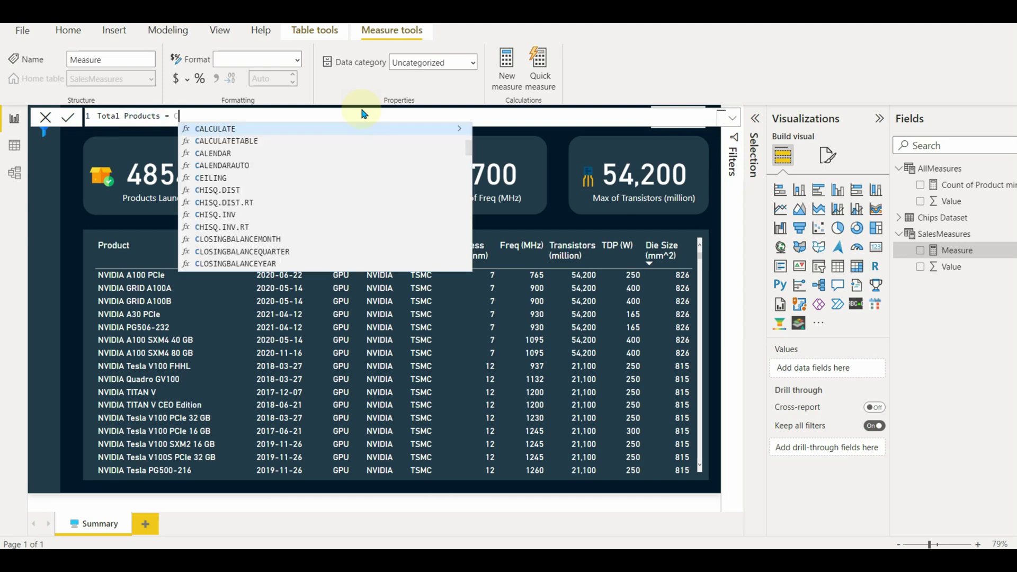
key("Down")
key("Tab")
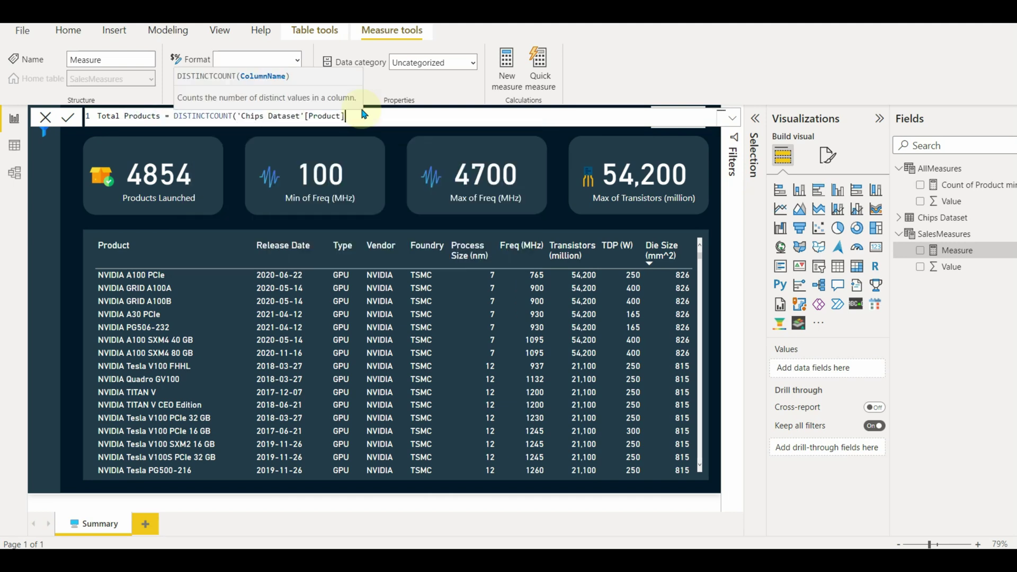
type(")")
key("Return")
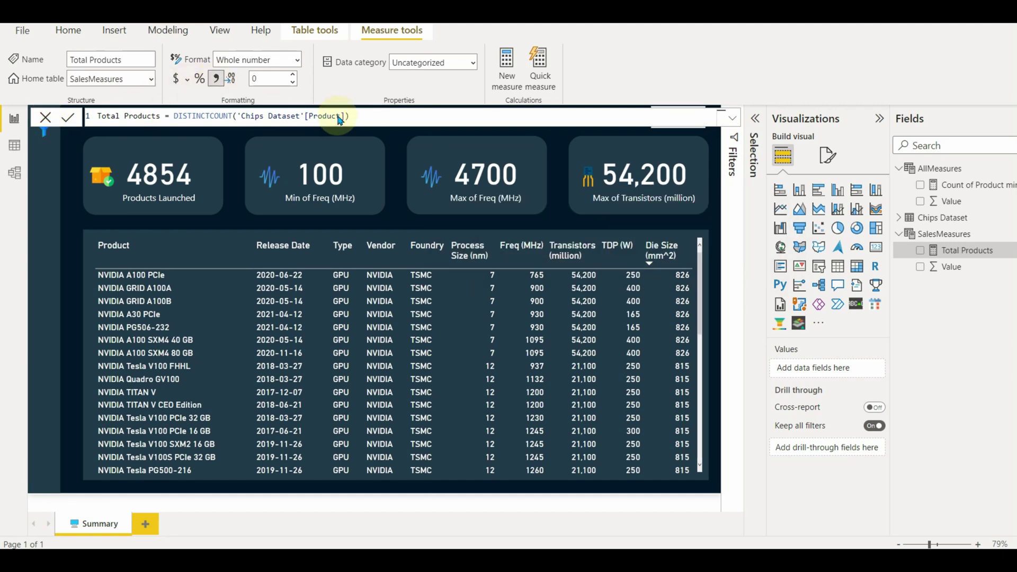
Review the data category, formatting and home table options available for the Total Products measure
left_click(473, 65)
left_click(350, 87)
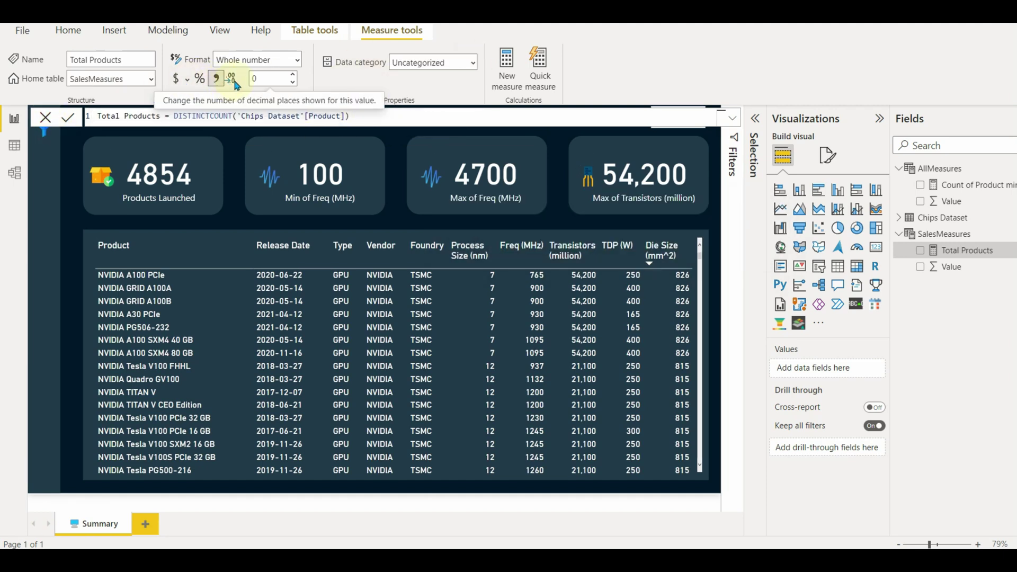
left_click(150, 83)
left_click(277, 99)
Select the Products Launched card and assign the Total Products measure to it
left_click(930, 252)
left_click(638, 192)
left_click(172, 179)
left_click_drag(969, 253, 816, 372)
left_click(256, 120)
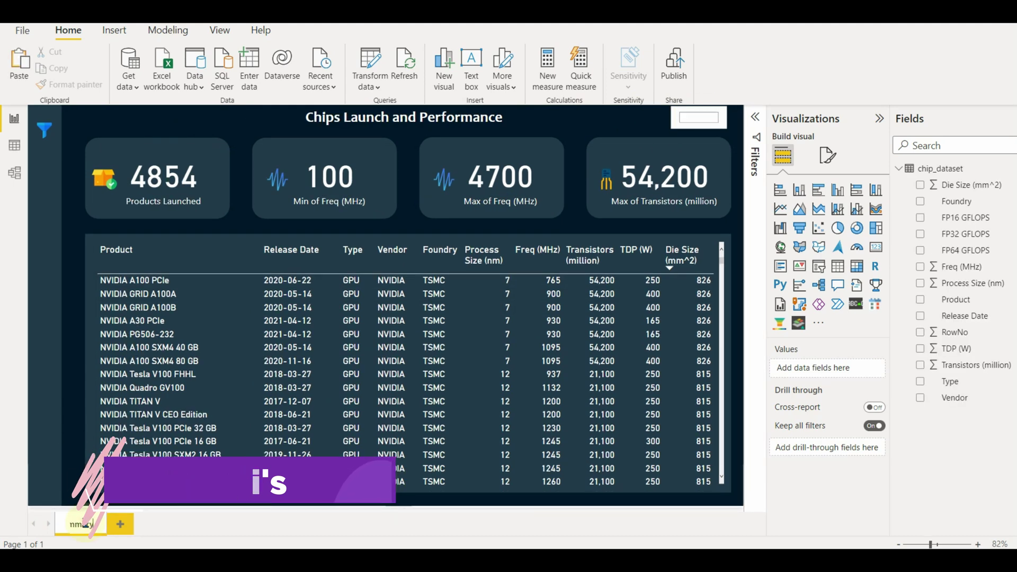
Rename the report page as Summary with a computer monitor emoji in front of the name
type("mary")
key("Return")
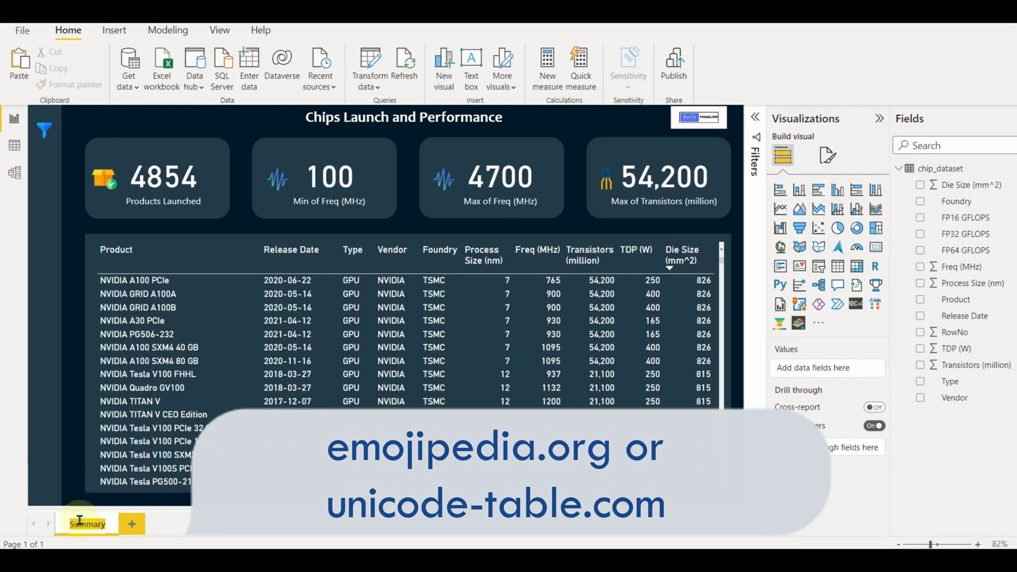
key("Return")
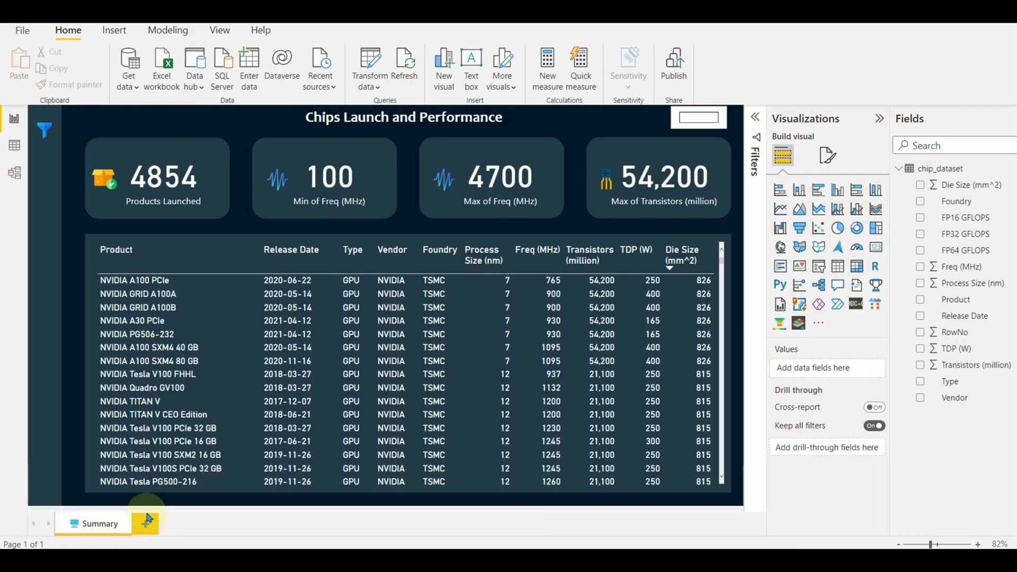